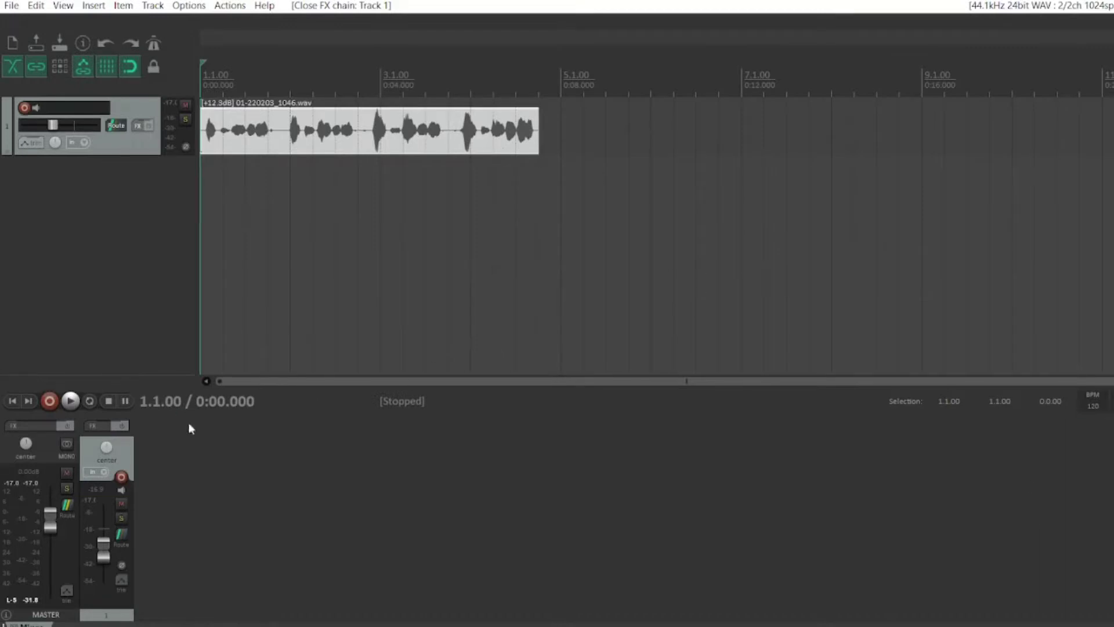
- Record-arm Track 1, then play the voice clip once and stop it
click(122, 475)
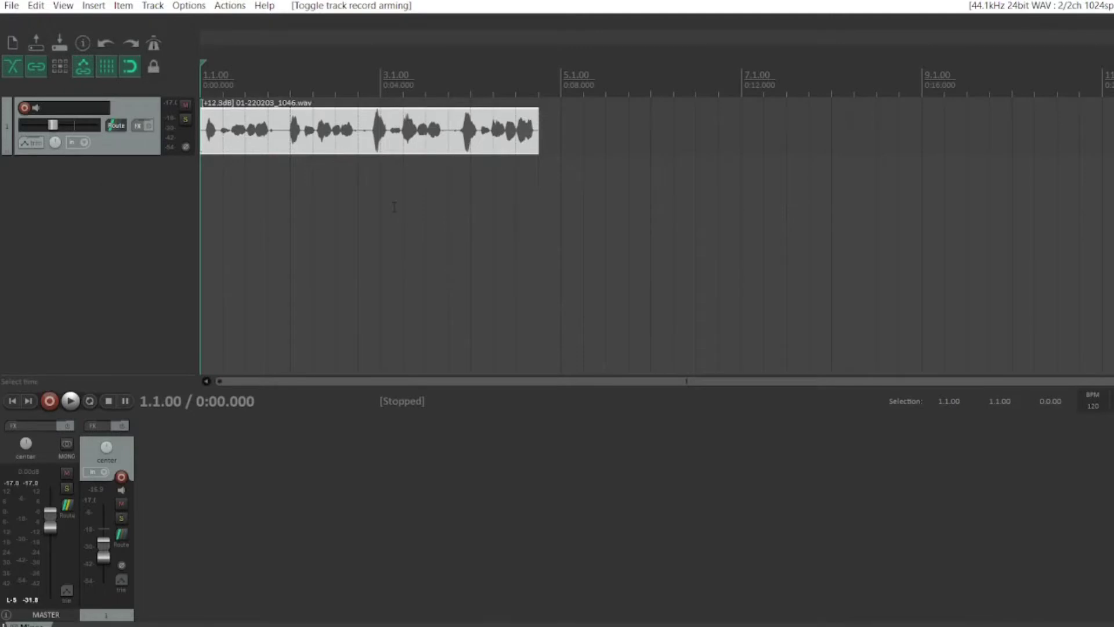
key(space)
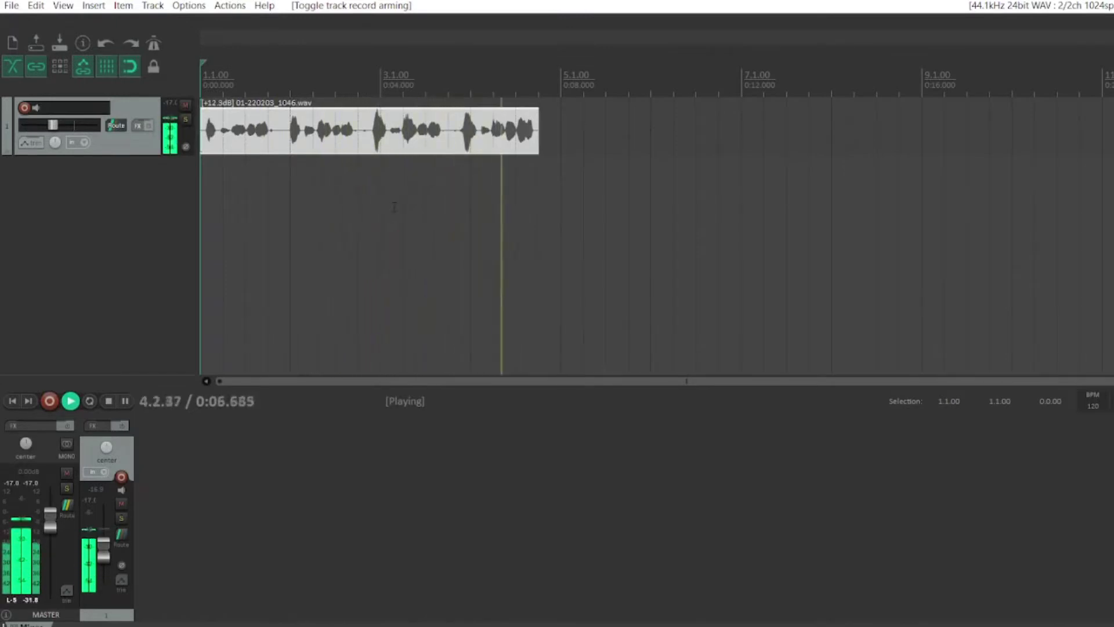
key(space)
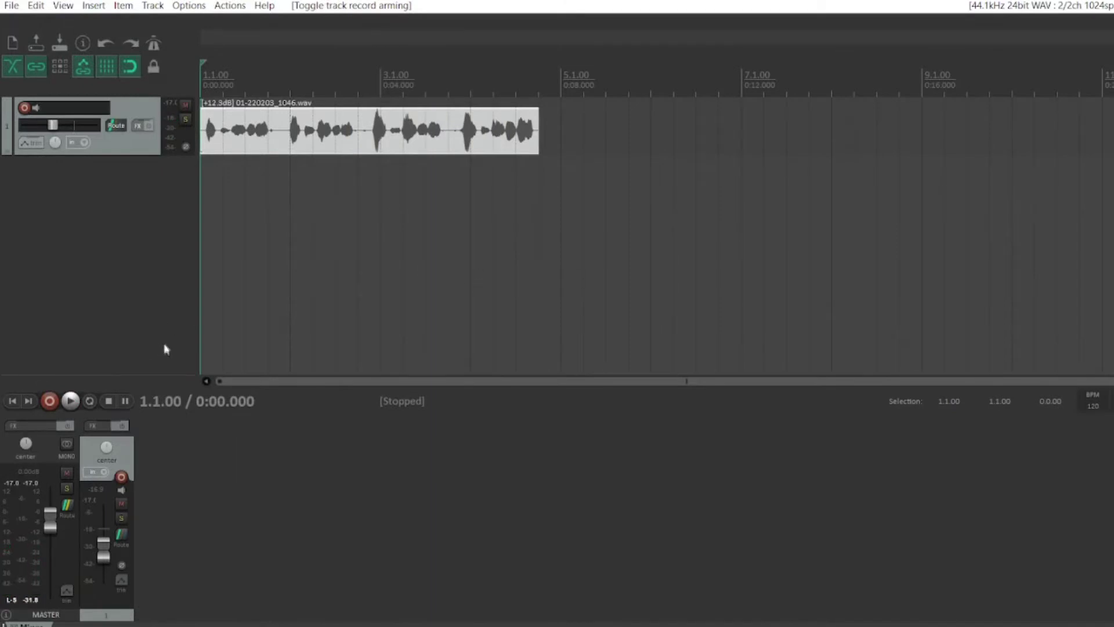
- Add JS: Stereo Width to Track 1's FX chain from the unfiltered plugin list
click(97, 425)
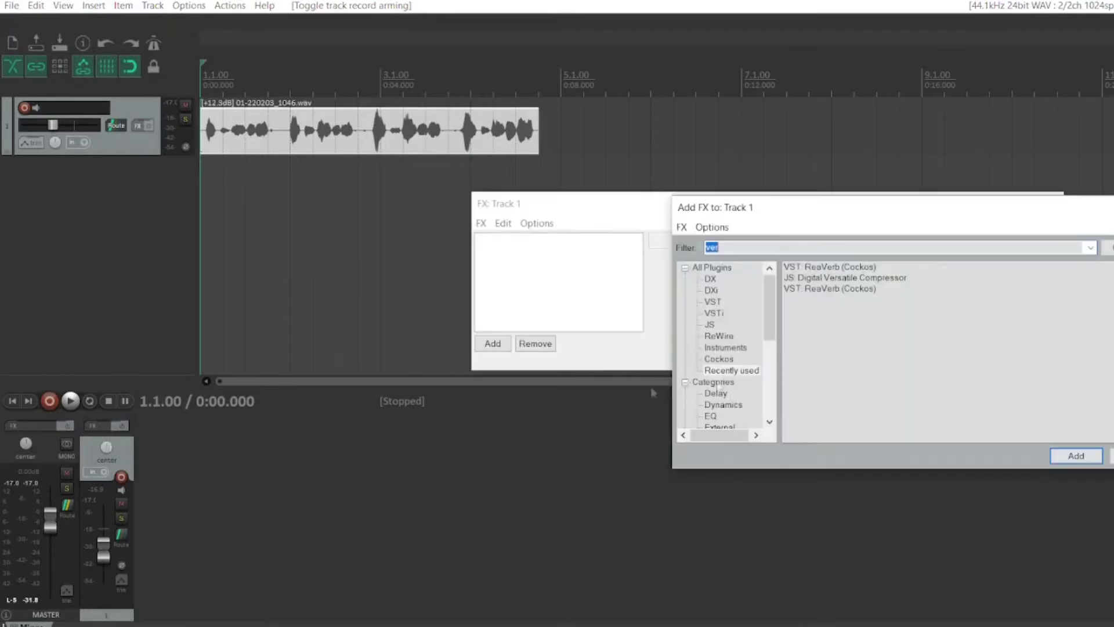
drag(921, 216, 814, 357)
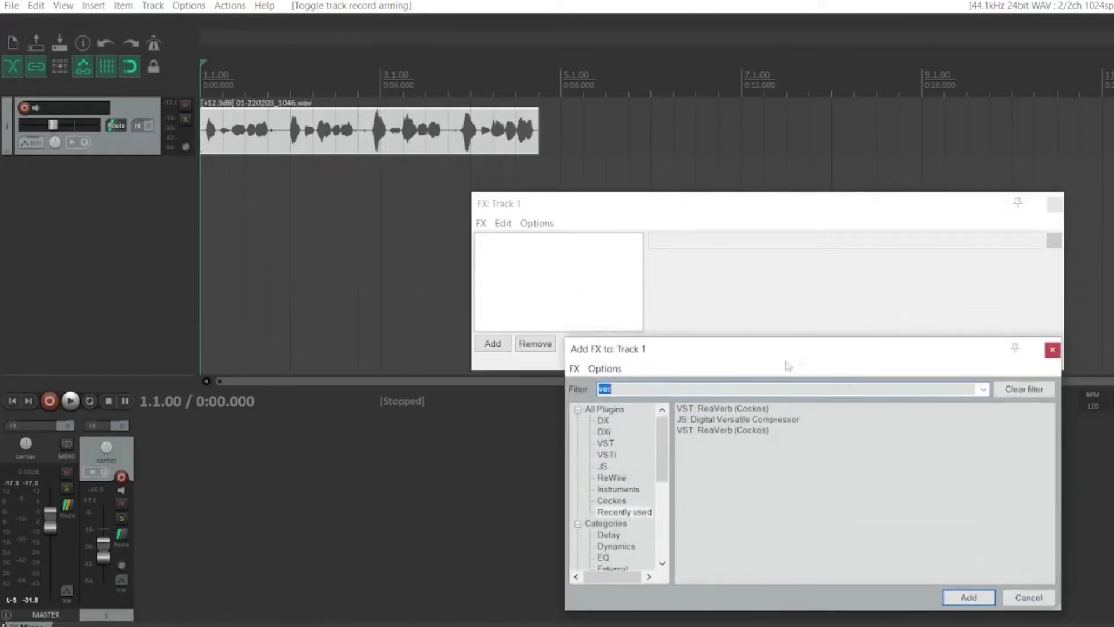
key(BackSpace)
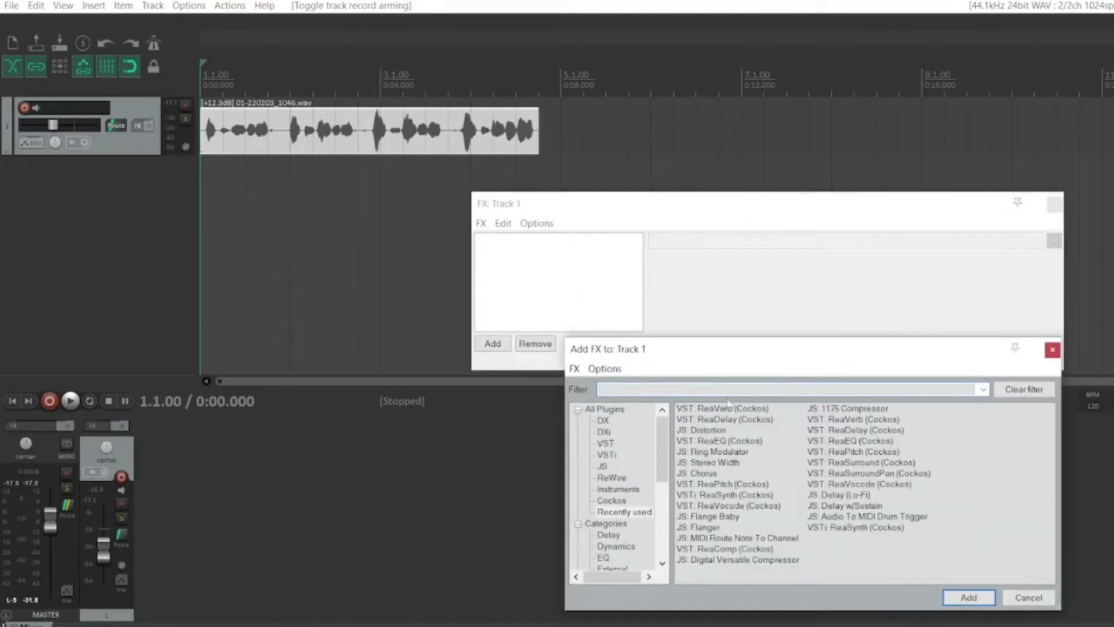
click(723, 463)
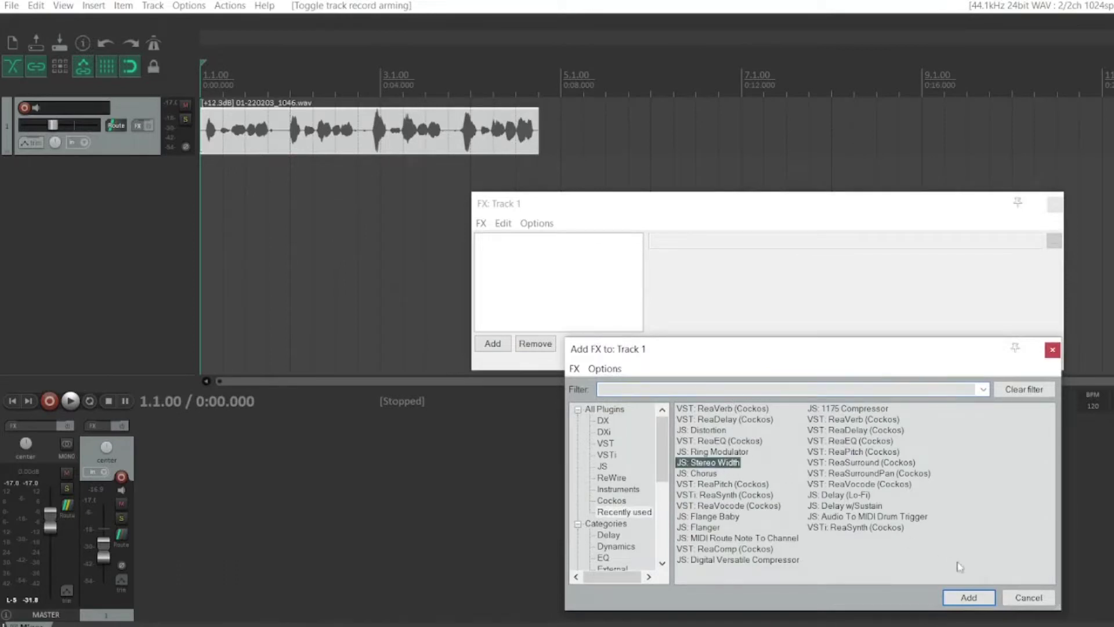
click(968, 598)
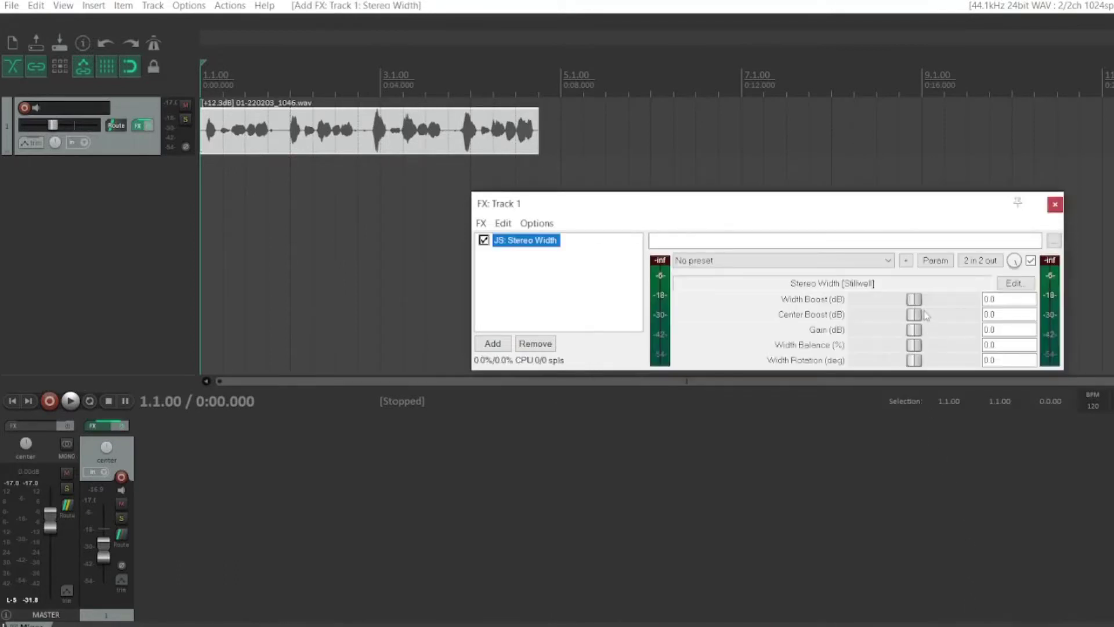
- Set Stereo Width to Width Boost 20, Center Boost 7.2 and Gain 1.0
drag(914, 300, 972, 300)
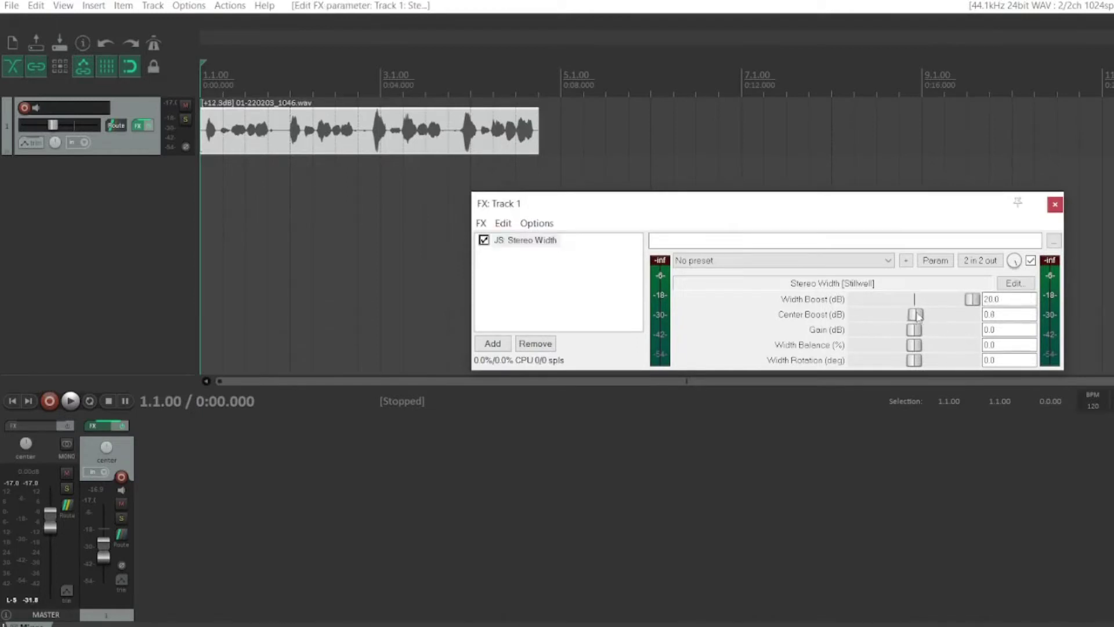
drag(914, 315, 937, 314)
click(1019, 332)
text(1)
key(Return)
- Add JS: Ring Modulator with Mod Frequency 15, Non-Linearities 100 and Output 1
click(492, 344)
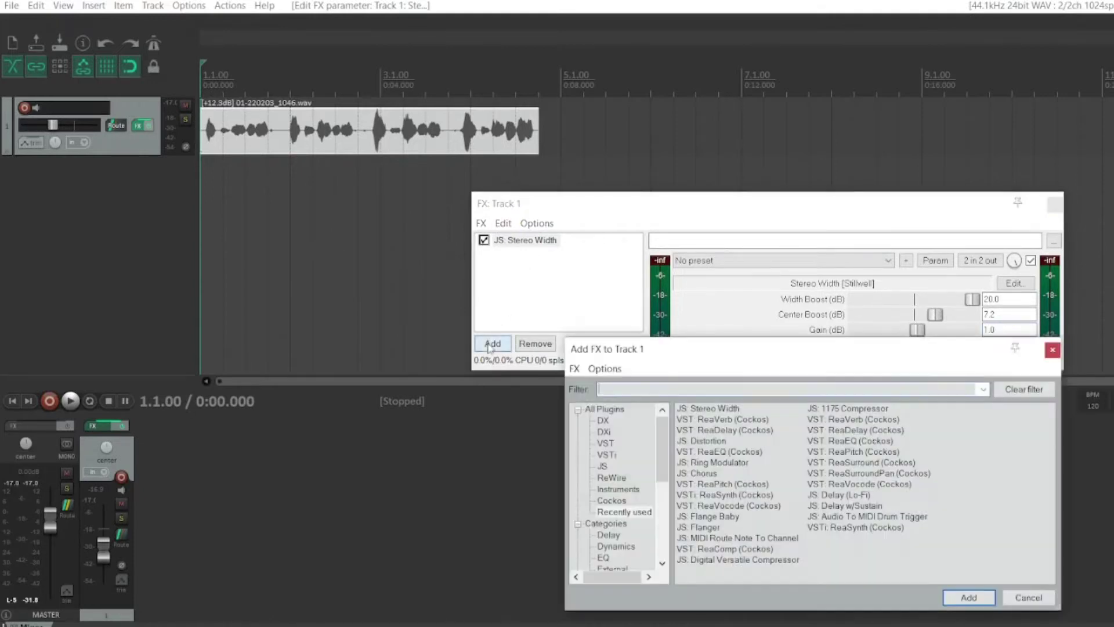
click(734, 466)
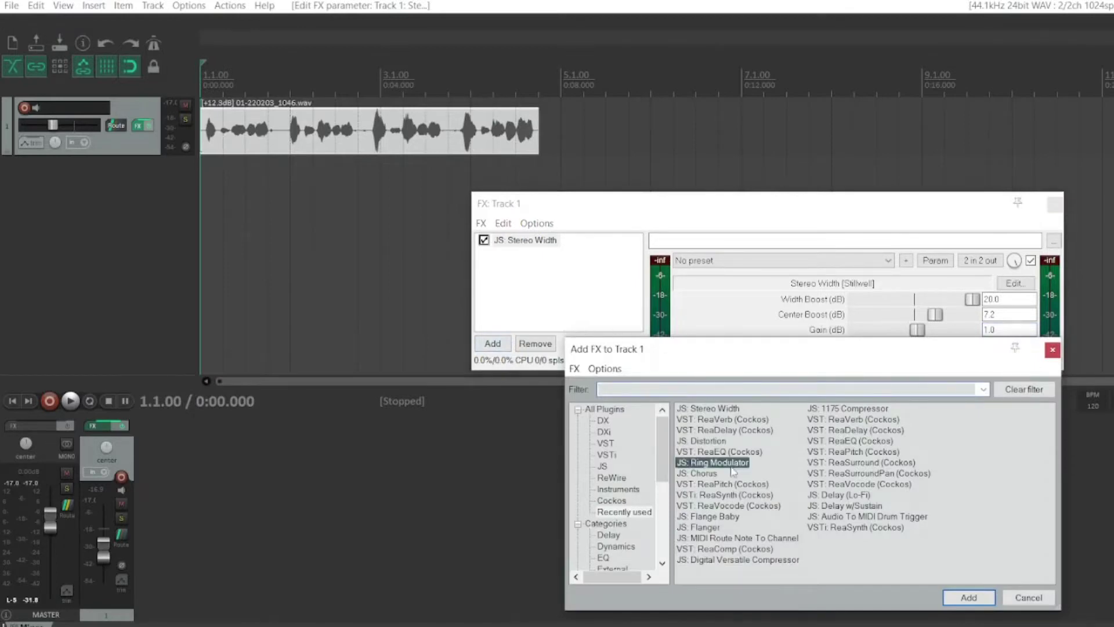
click(969, 597)
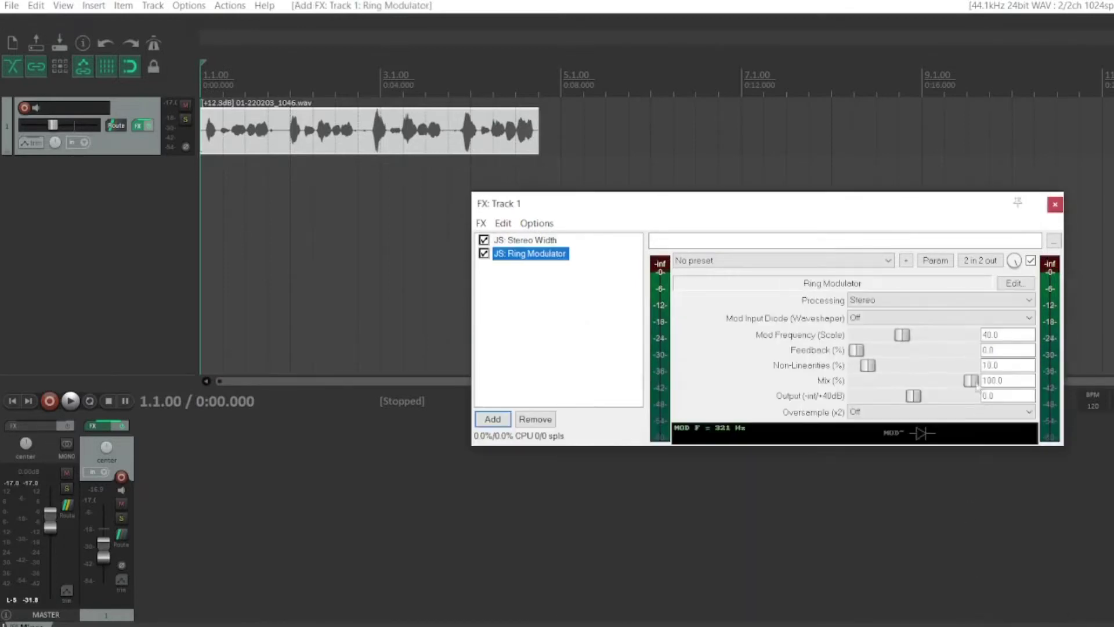
double_click(1001, 335)
text(15)
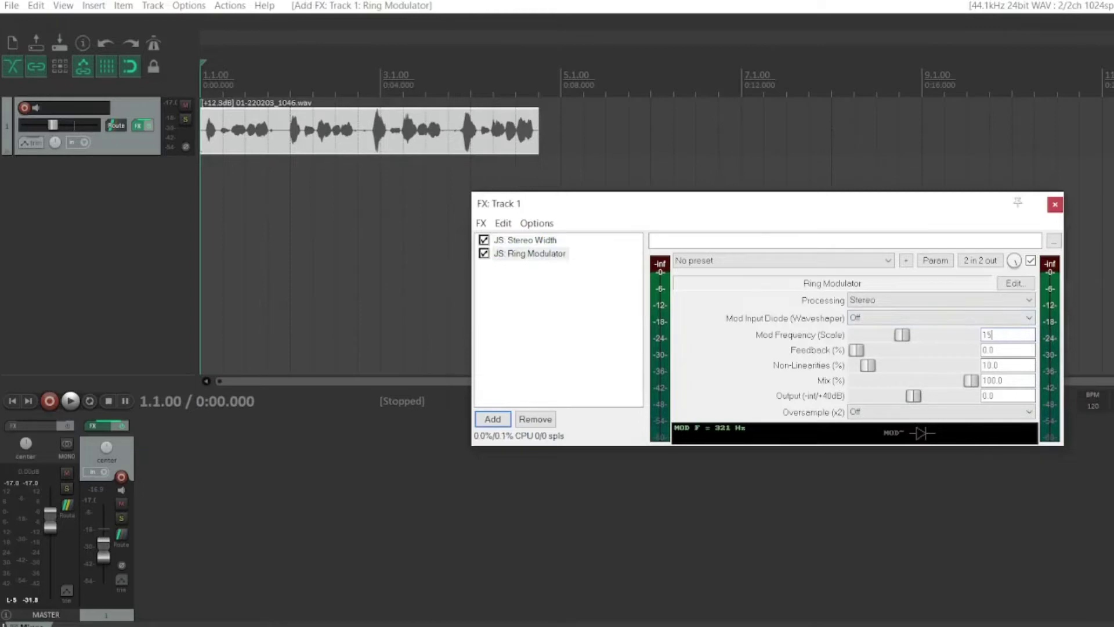
key(Tab)
key(Tab)
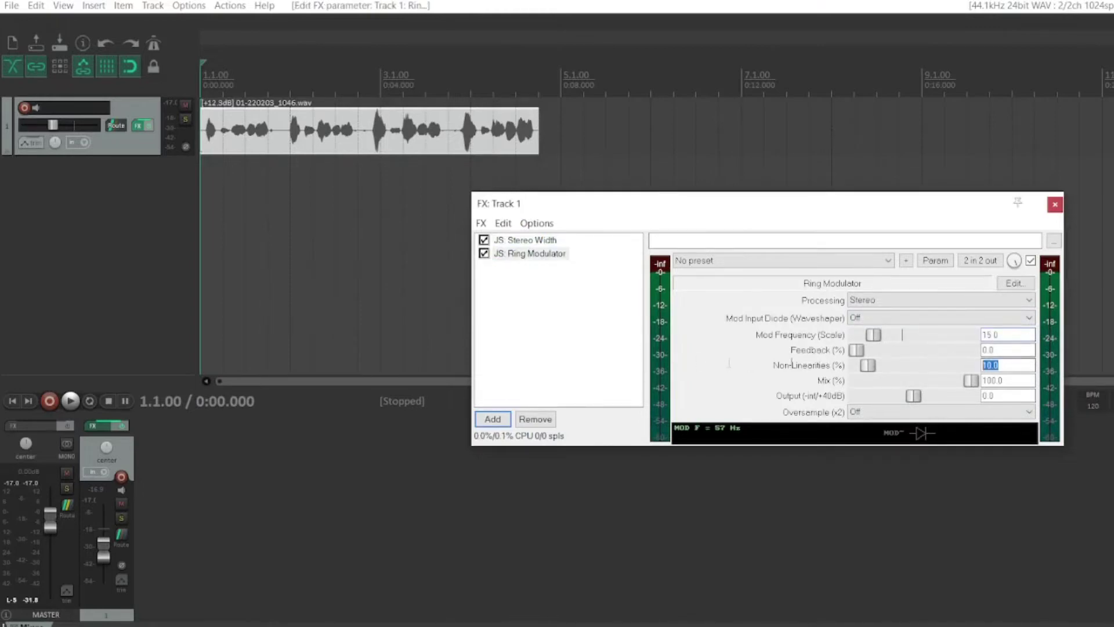
text(1)
key(Tab)
key(Tab)
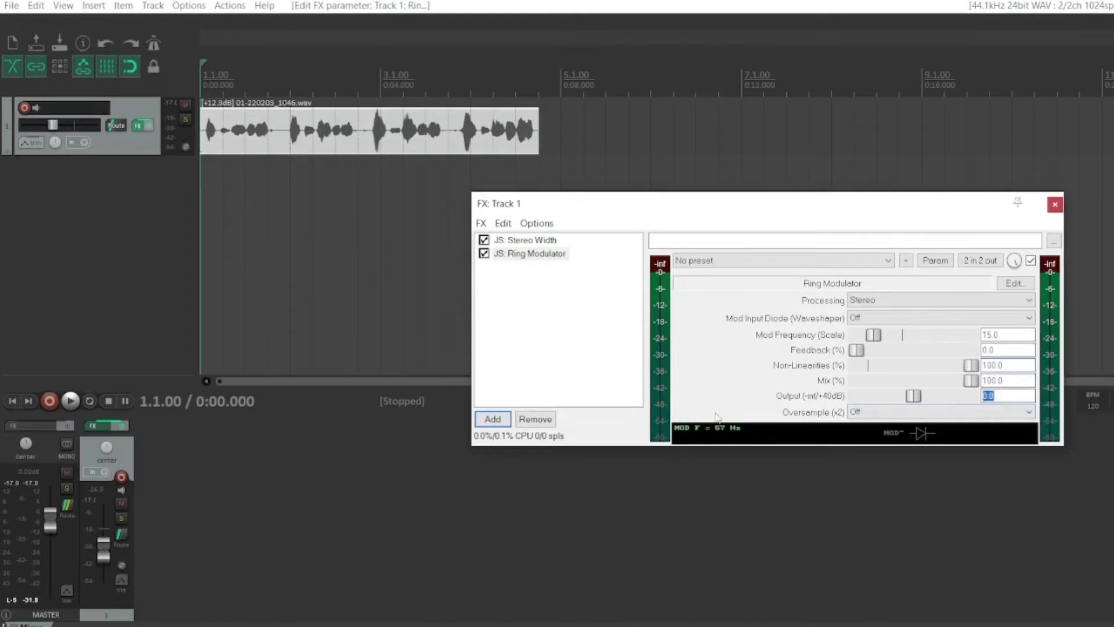
text(1)
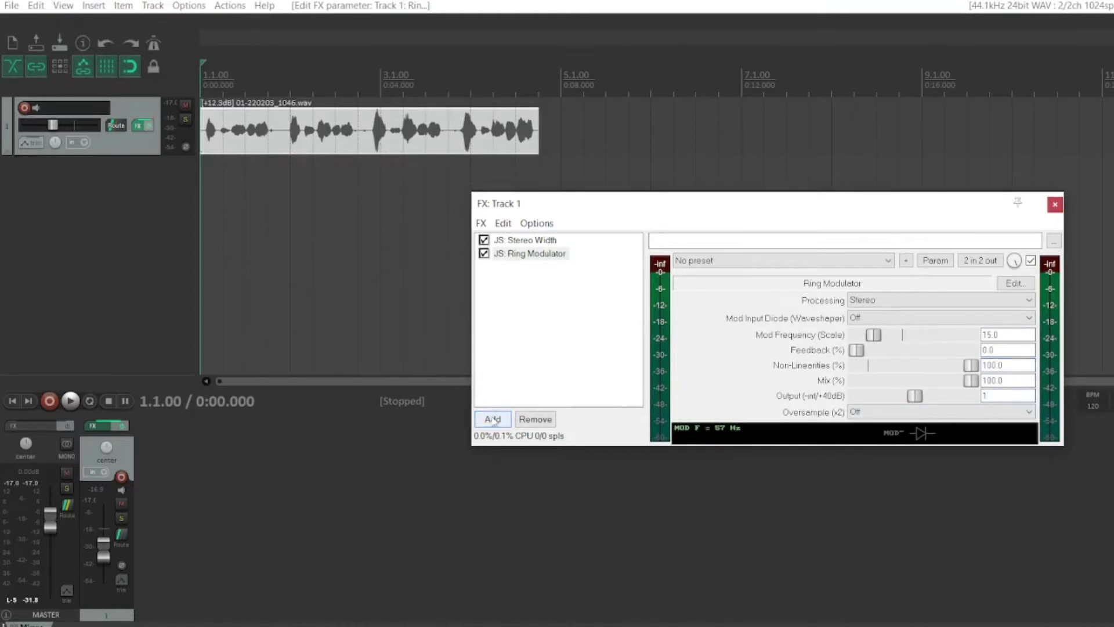
- Add ReaEQ with a low-shelf boost, 157 Hz dip, 801 Hz boost and +7.3 dB high shelf
click(493, 419)
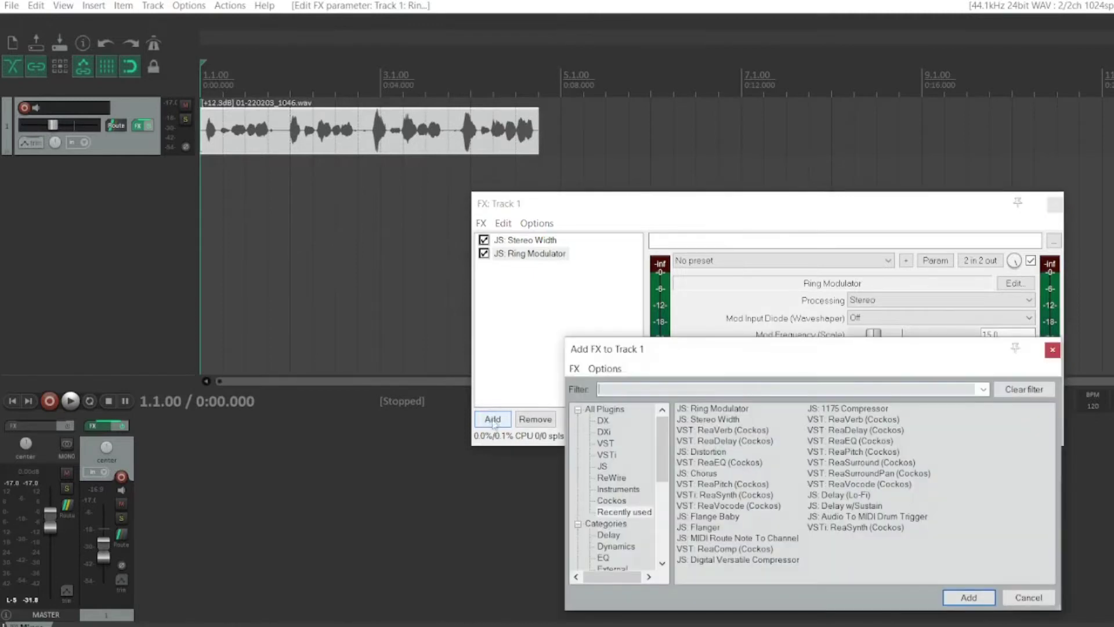
text(eq)
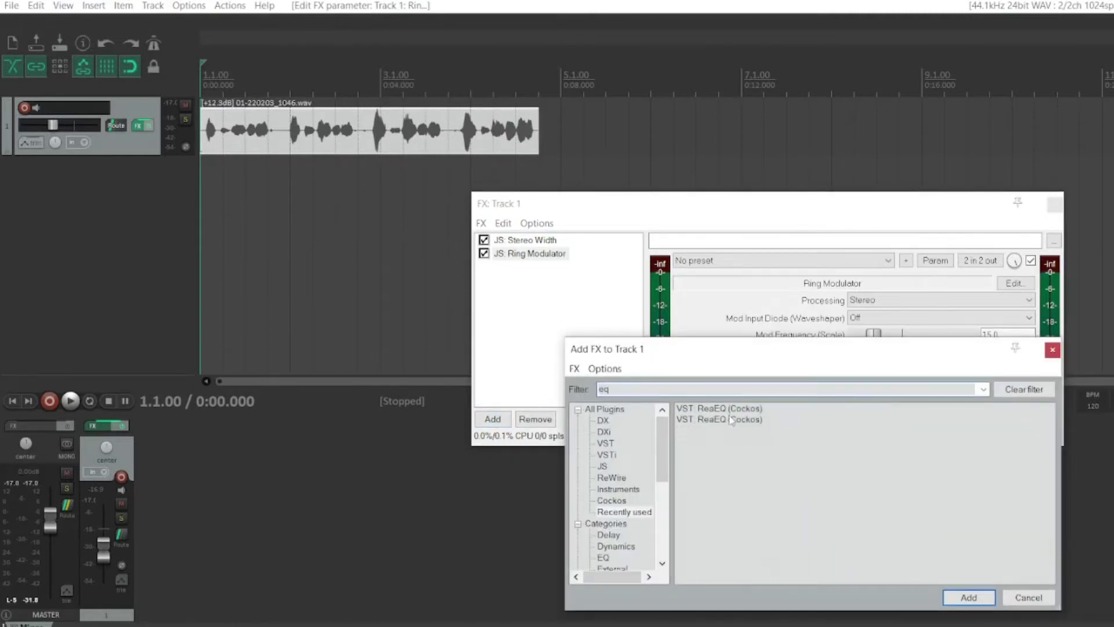
key(Return)
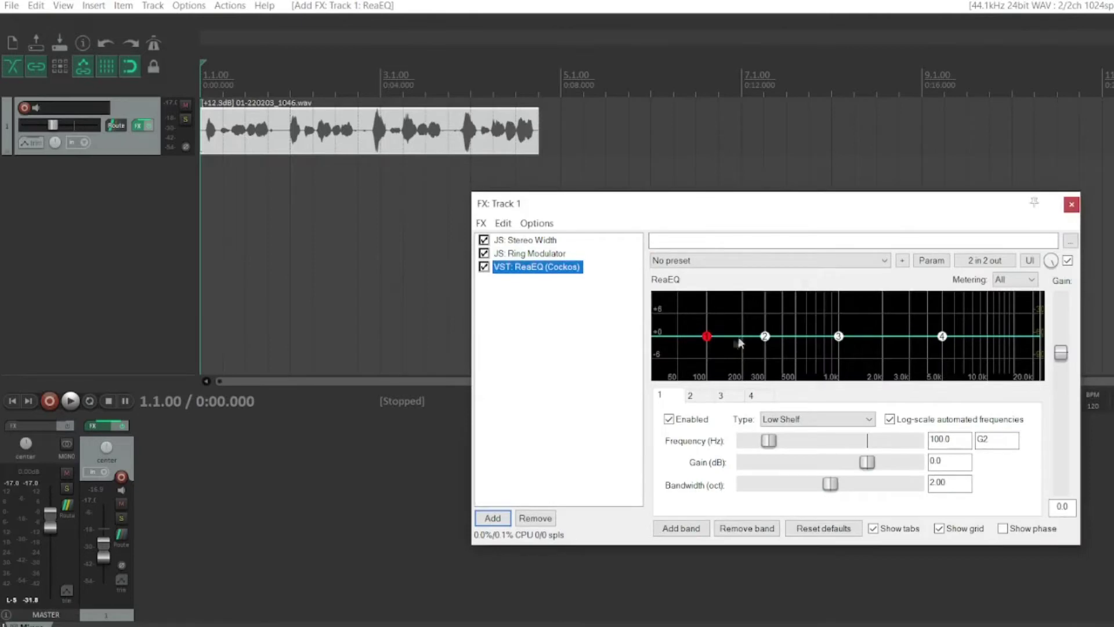
drag(707, 336, 721, 314)
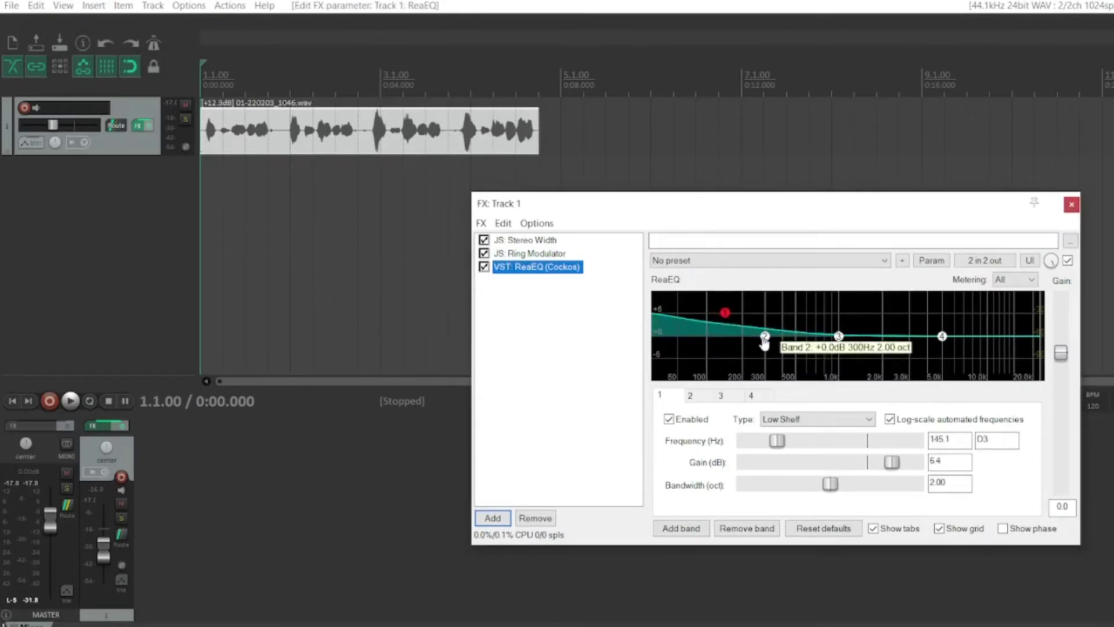
drag(765, 336, 722, 374)
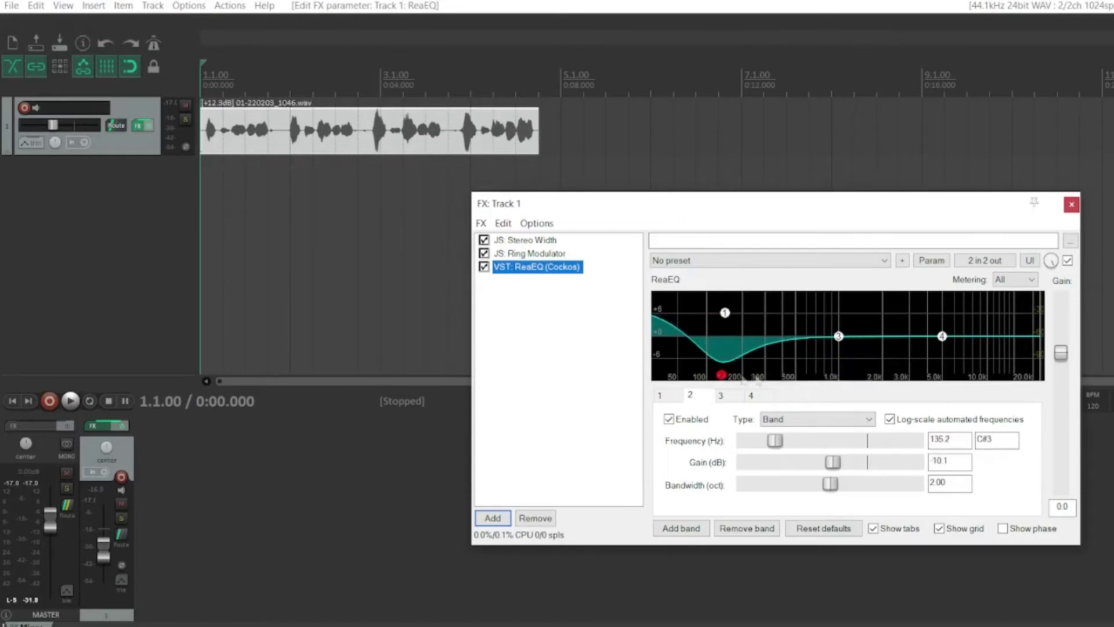
drag(839, 336, 826, 312)
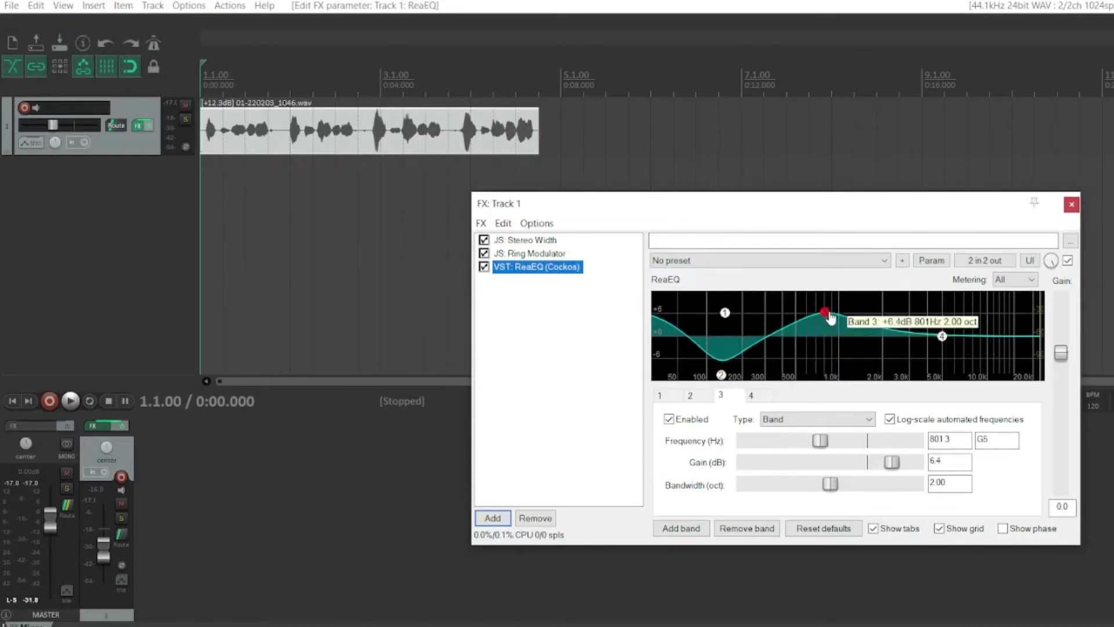
click(945, 338)
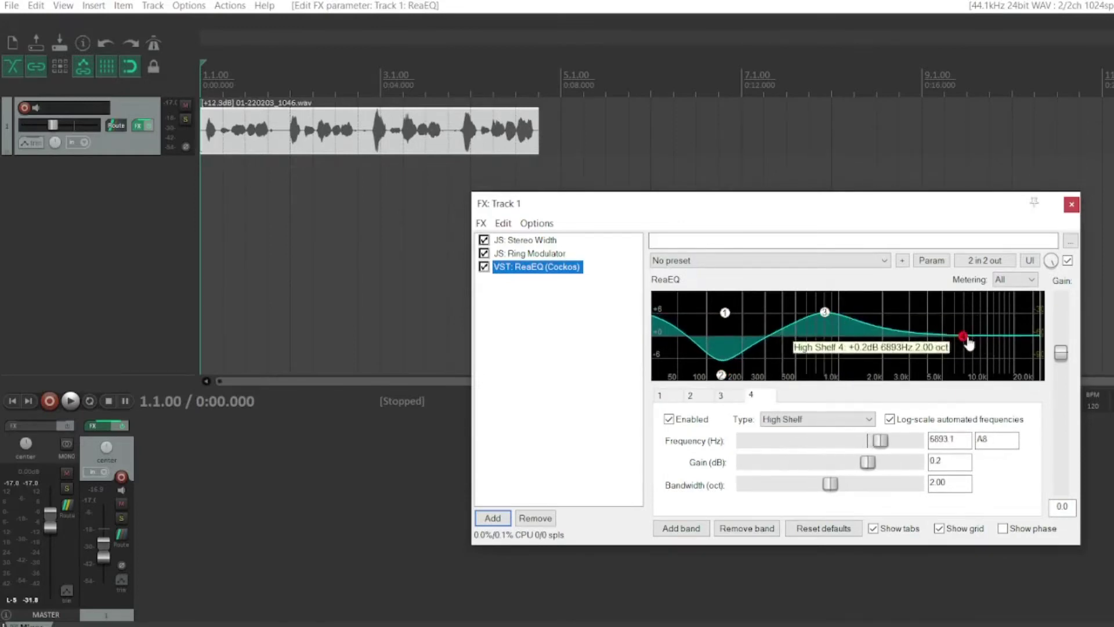
drag(948, 344, 999, 316)
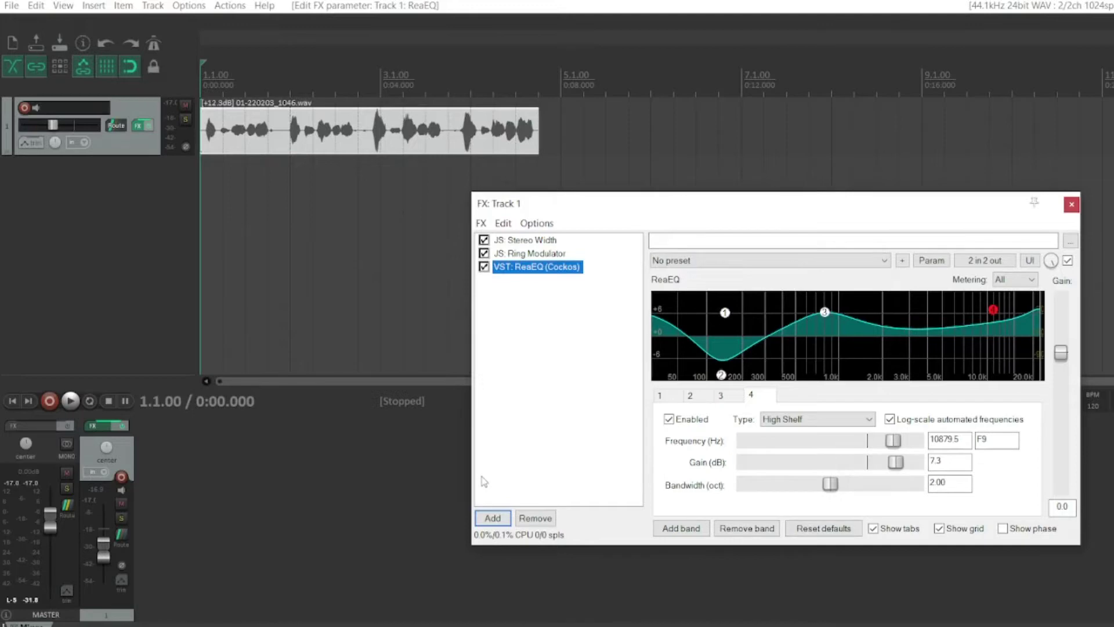
- Add JS: Distortion to Track 1 with gain 9 dB, hardness 1, max volume 0 dB
click(487, 521)
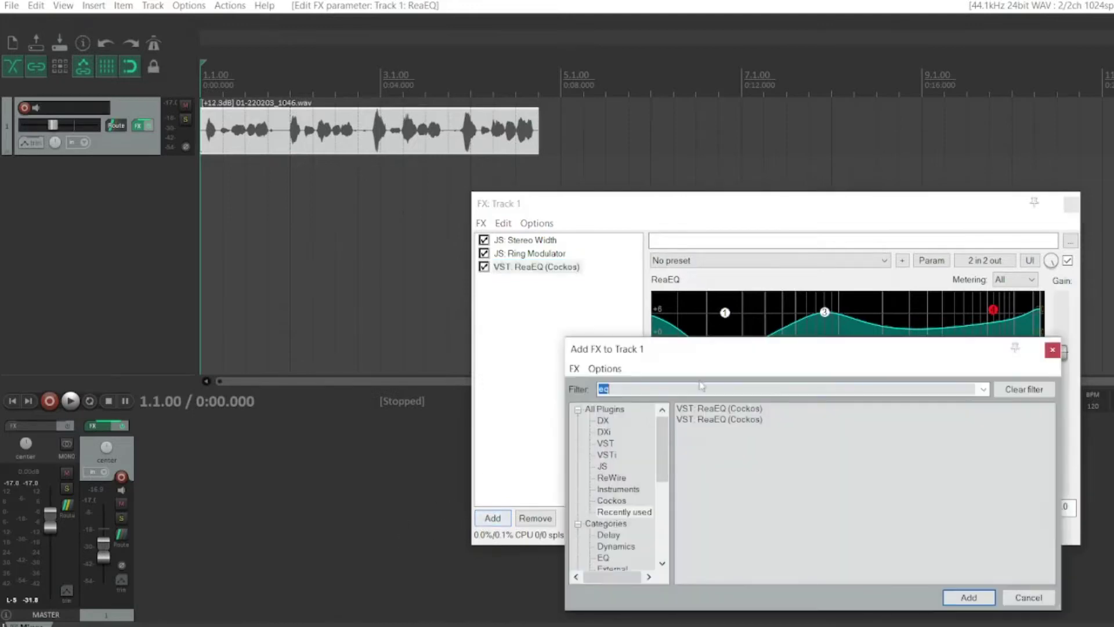
text(dis)
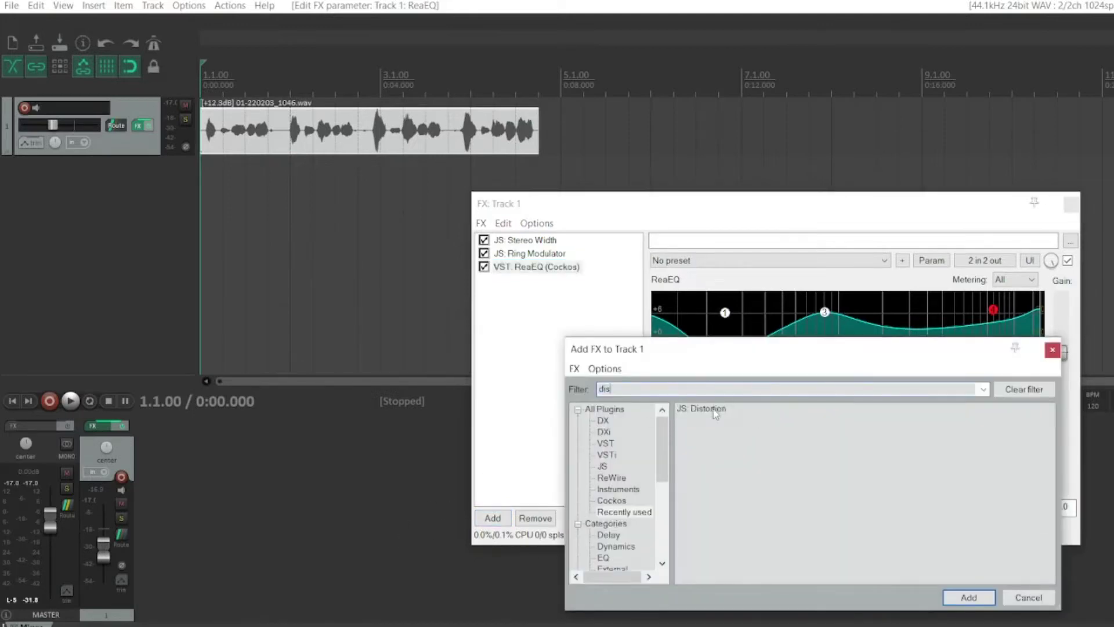
double_click(716, 409)
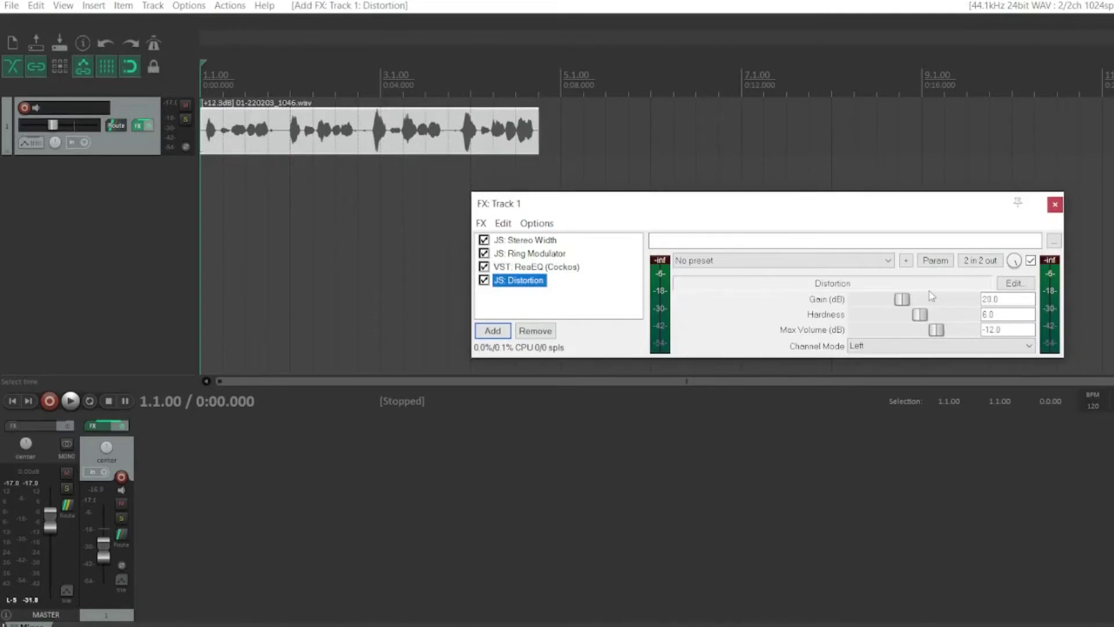
click(1001, 299)
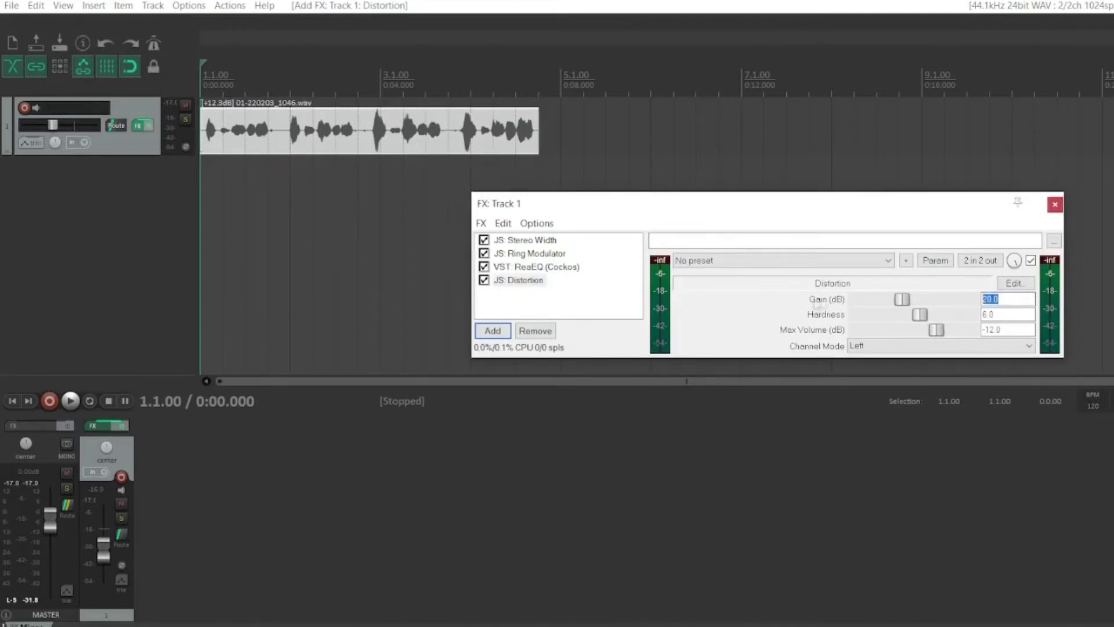
text(9)
key(Tab)
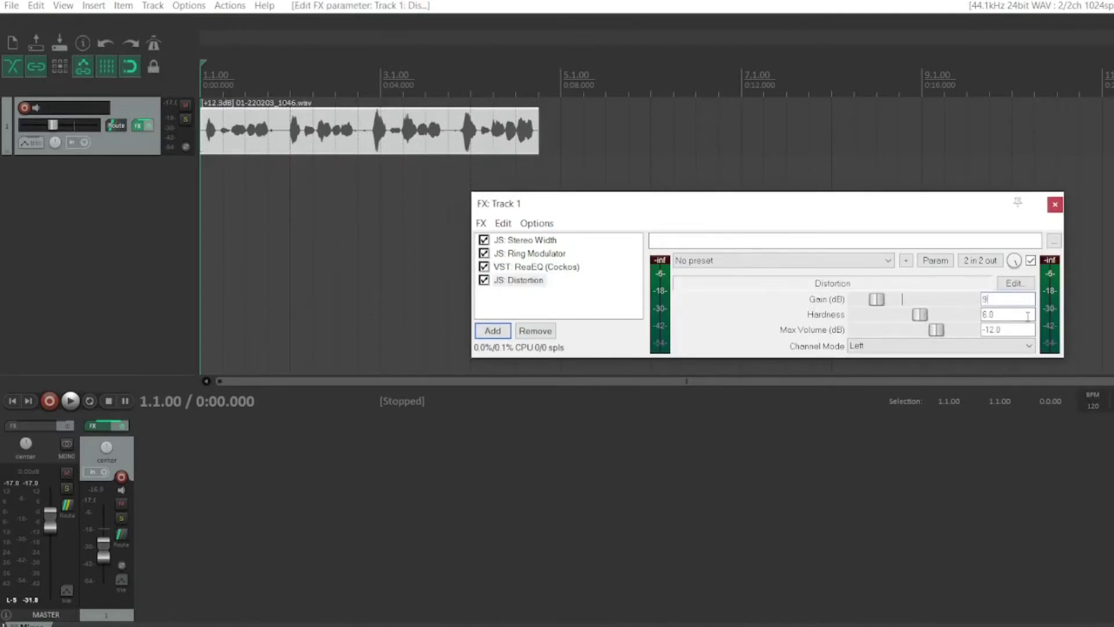
text(1)
key(Return)
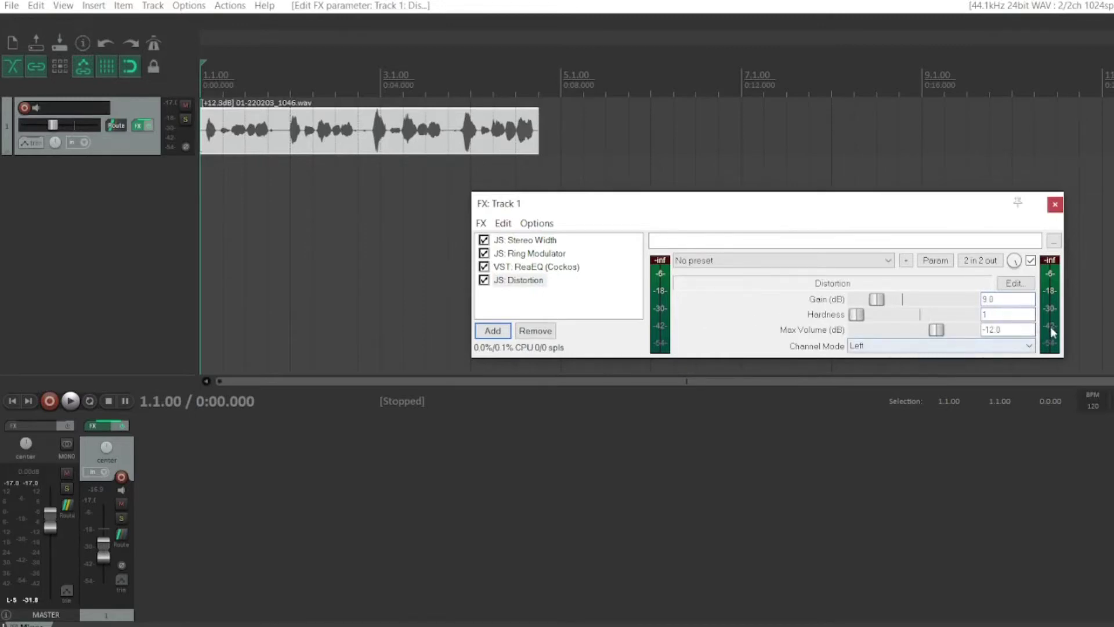
double_click(1020, 329)
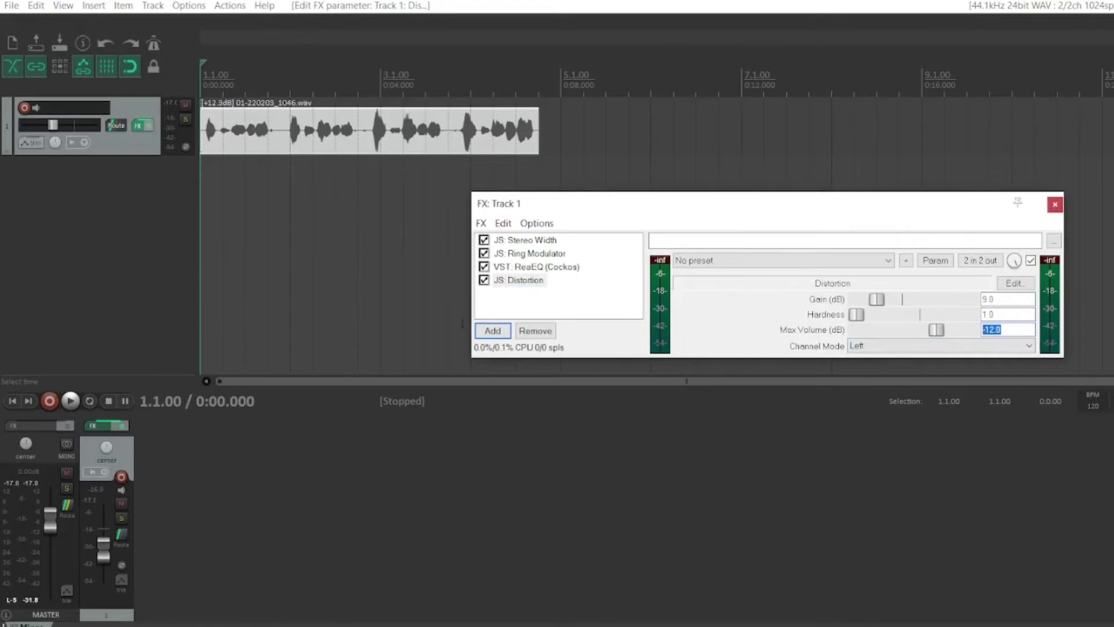
text(0)
key(Return)
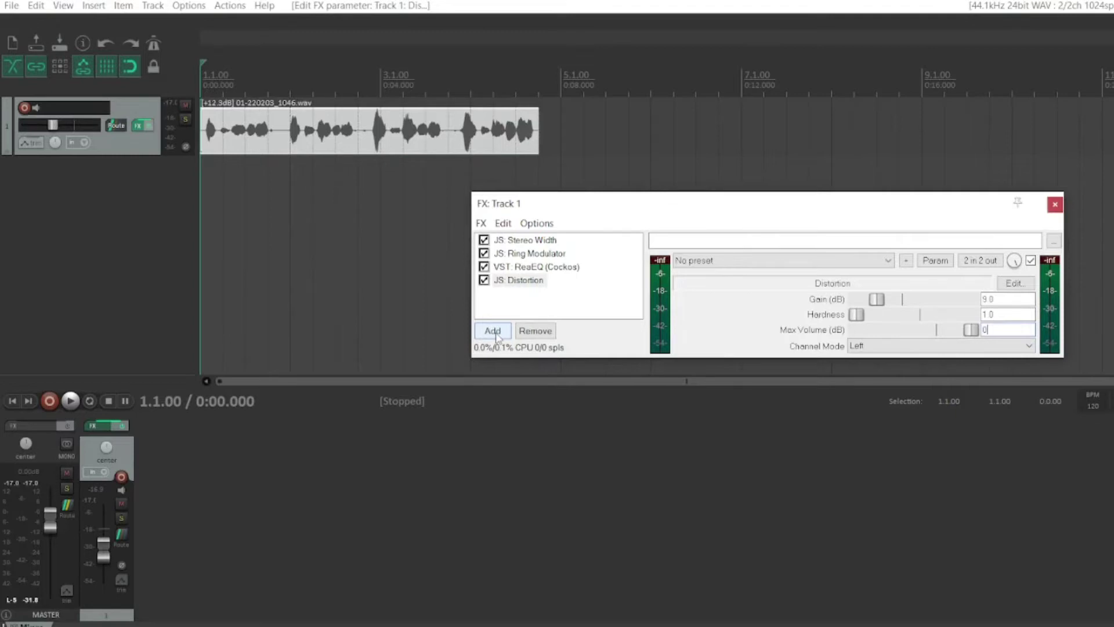
click(493, 330)
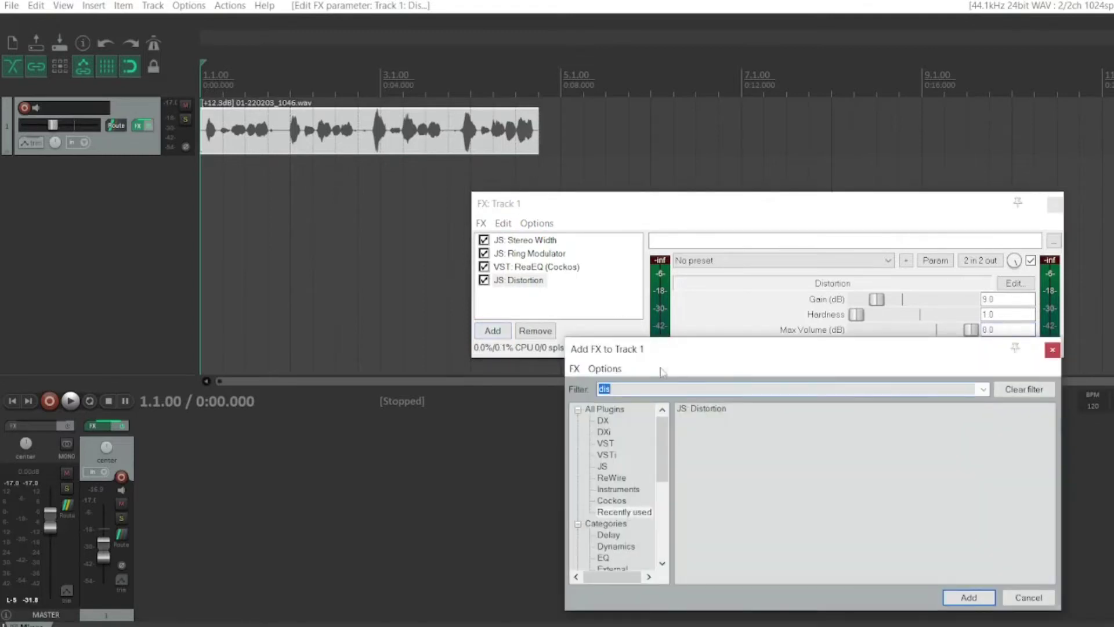
text(delay)
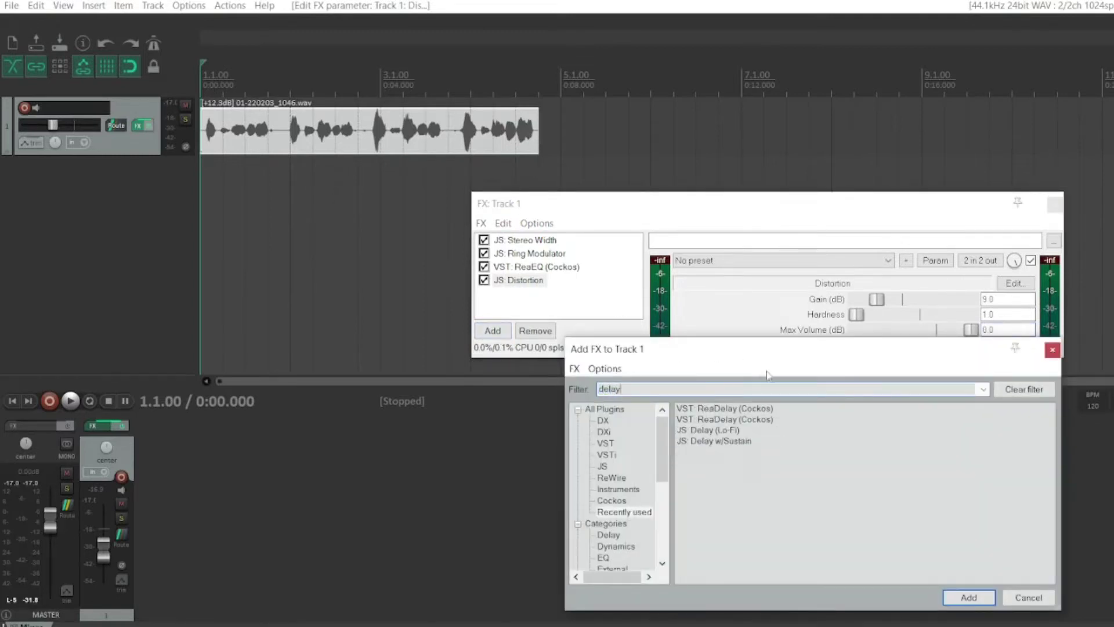
- Add ReaDelay with wet +1.8, dry +1.1, musical length 0.08 and high-pass 4724 Hz
double_click(708, 416)
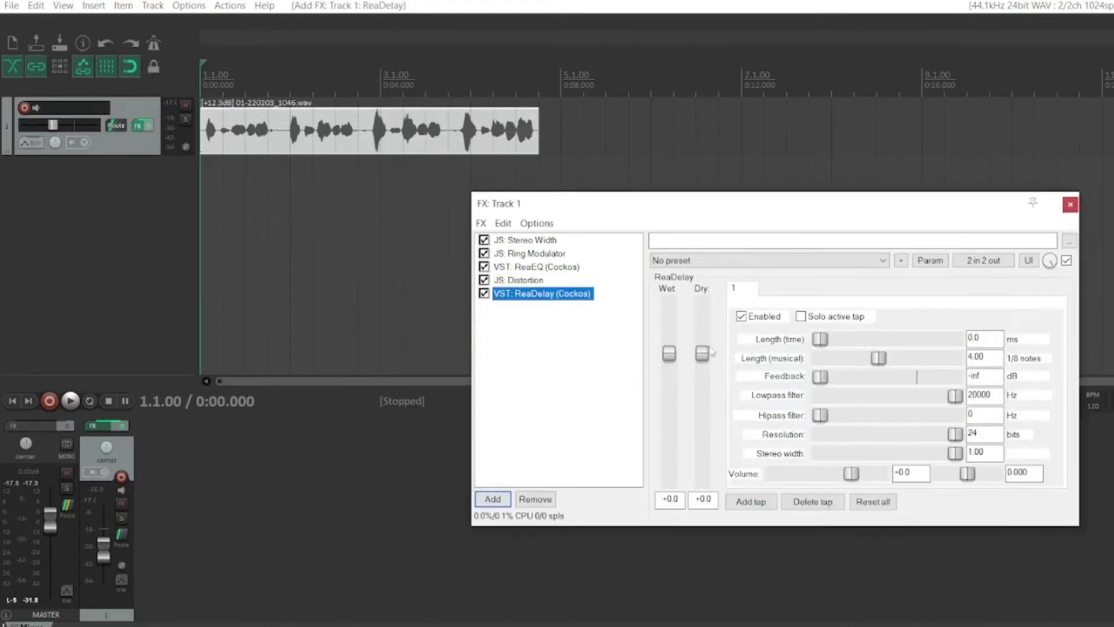
drag(704, 354, 705, 350)
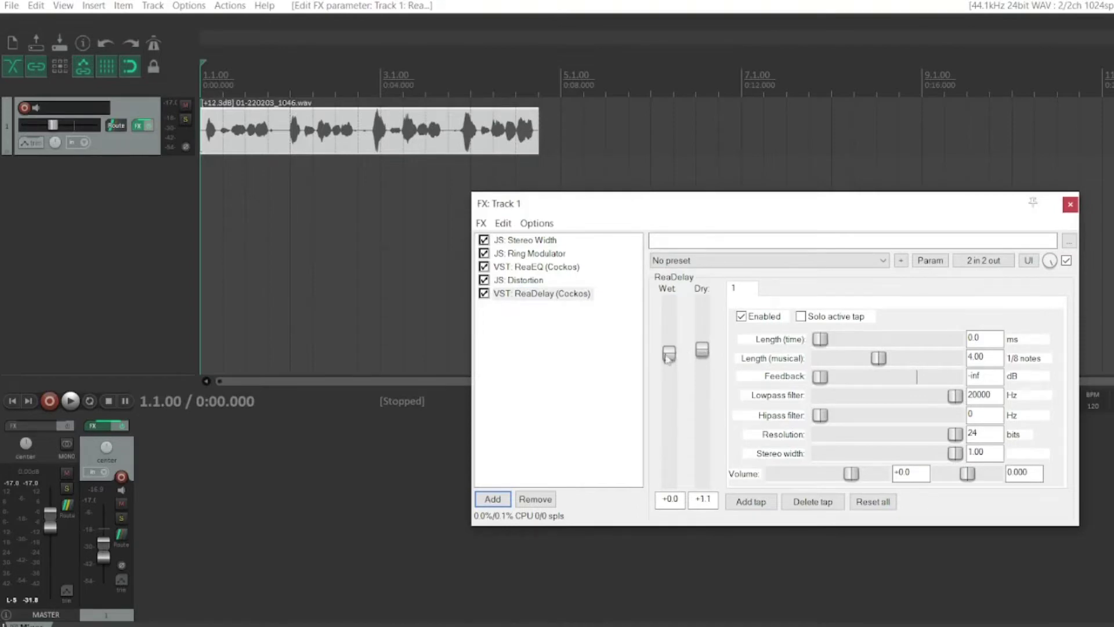
drag(670, 354, 670, 347)
double_click(985, 359)
text(.0)
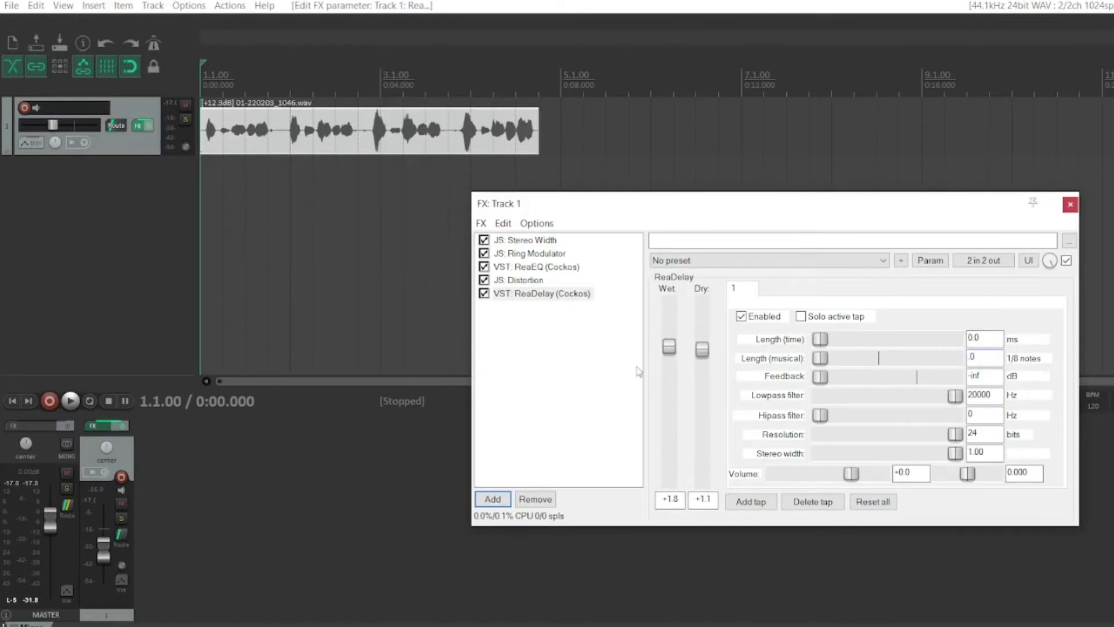
text(8)
double_click(989, 418)
text(4)
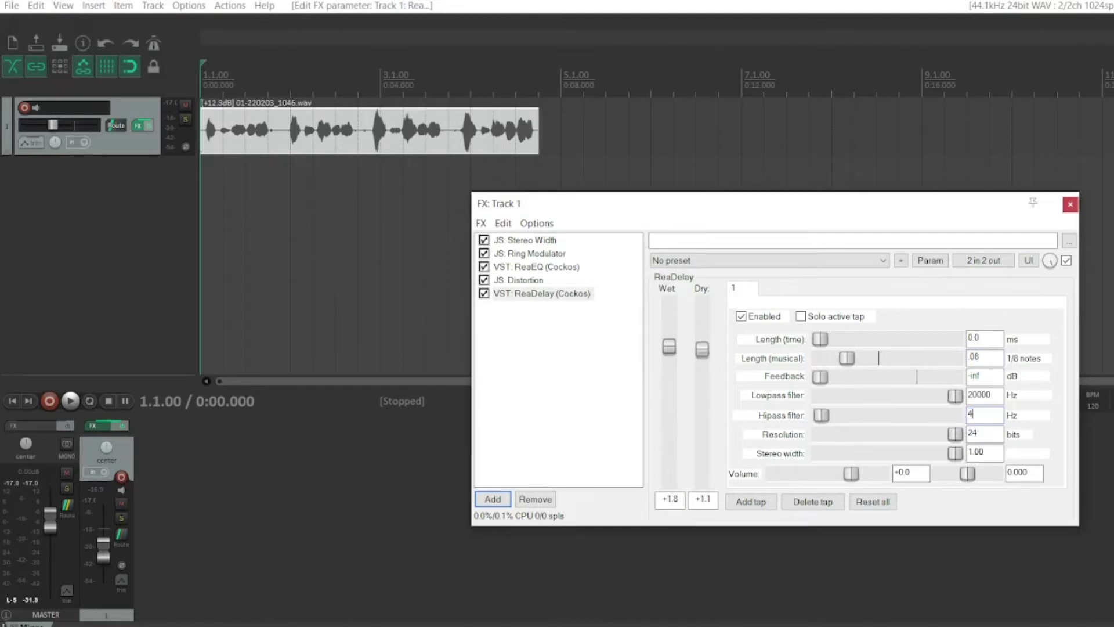
text(72)
text(4)
click(583, 341)
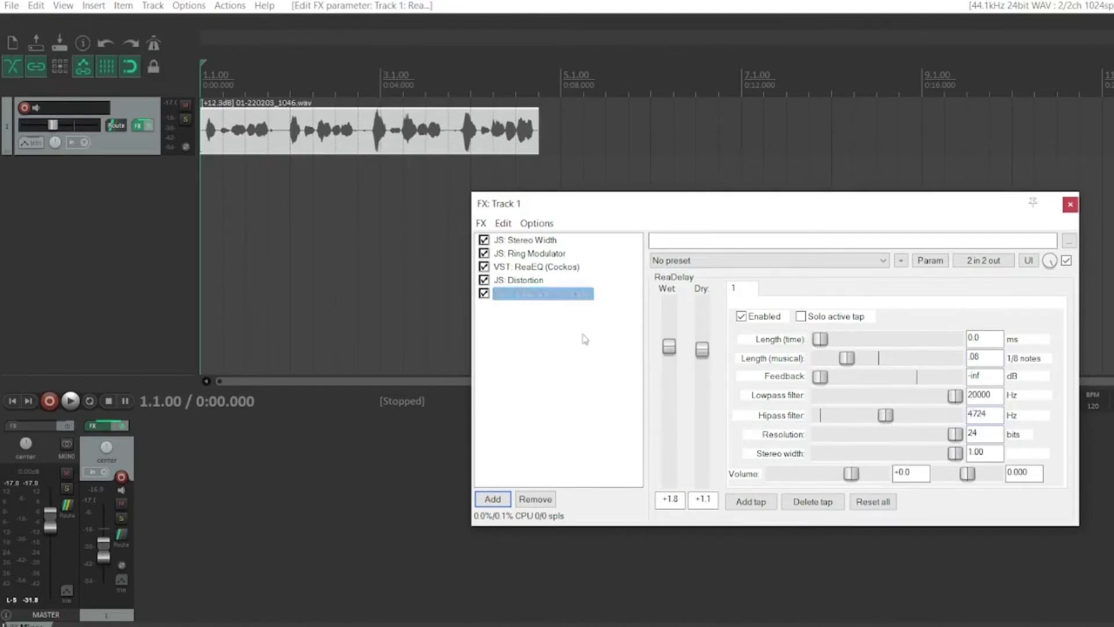
click(495, 502)
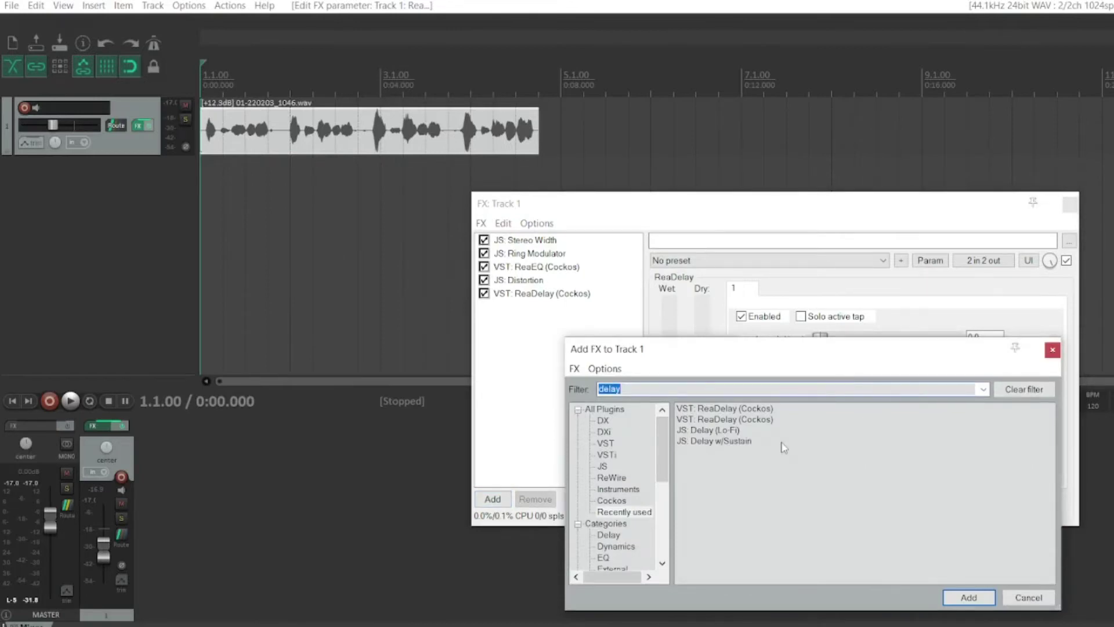
text(verb)
- Add ReaVerb to Track 1, raise its wet level, and add a Reverb Generator impulse
double_click(741, 421)
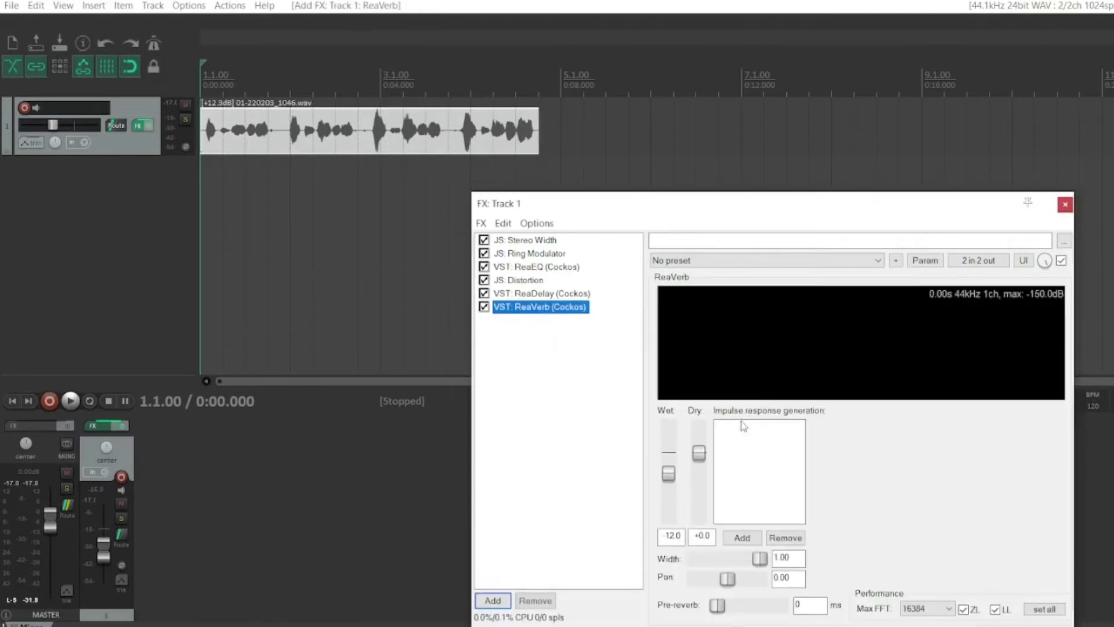
drag(860, 203, 833, 152)
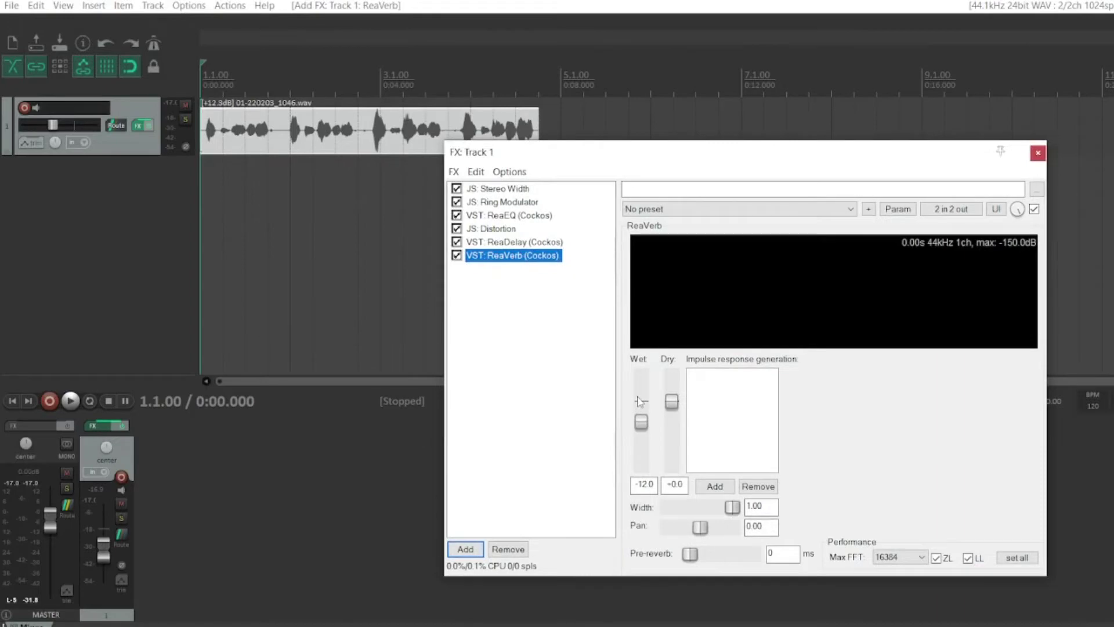
drag(641, 422, 642, 401)
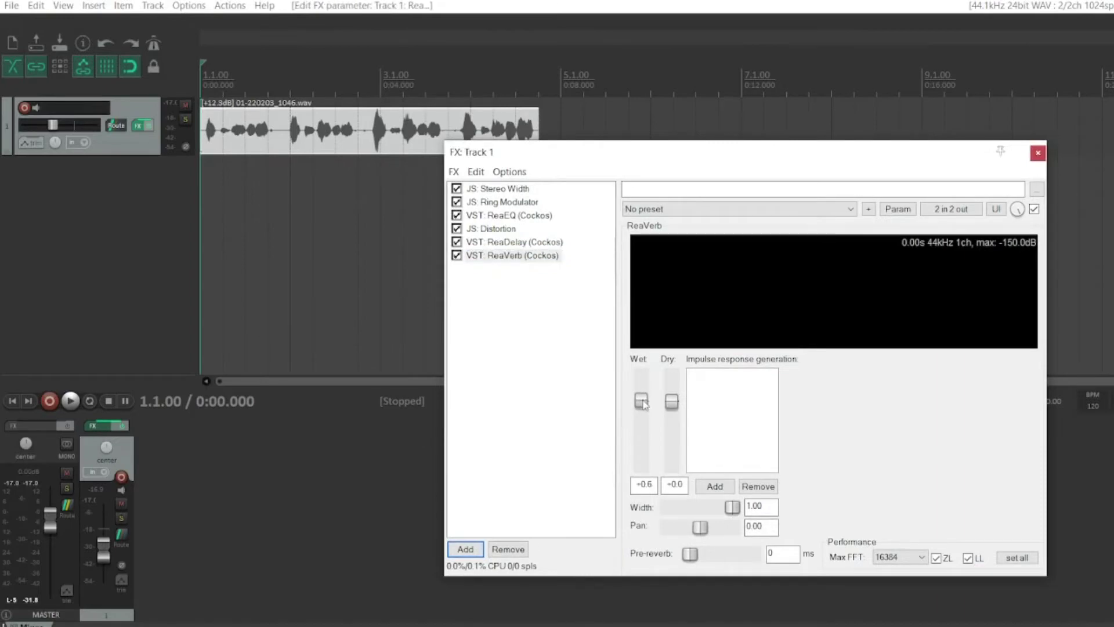
click(719, 487)
click(756, 581)
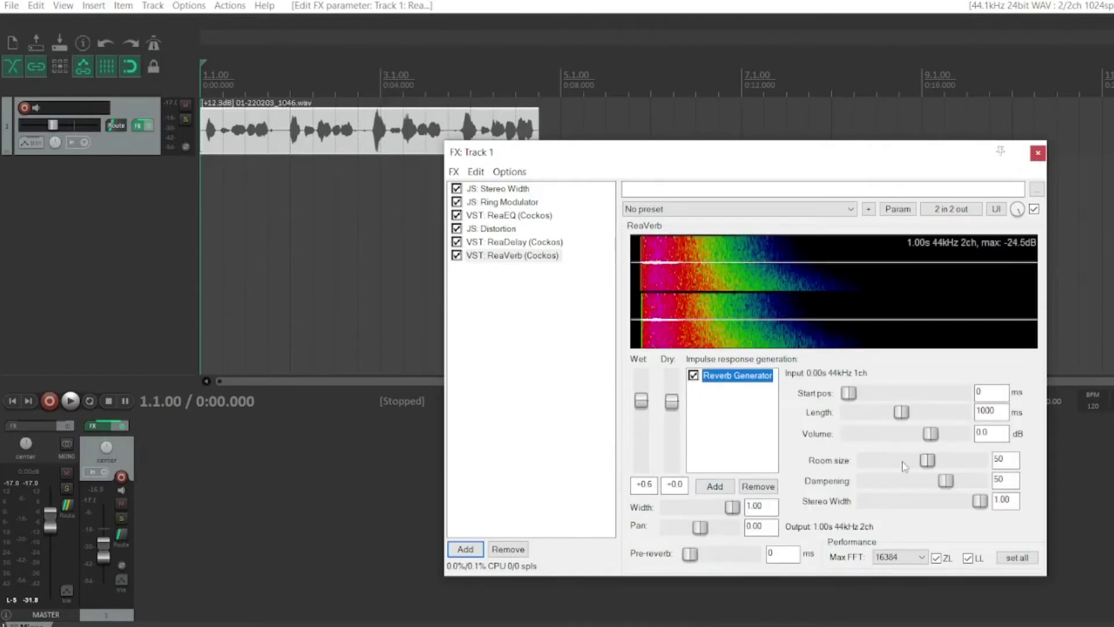
- Set the Reverb Generator to 89 ms length, -12.8 dB volume, room size 30, dampening 70, width 0.7
double_click(985, 409)
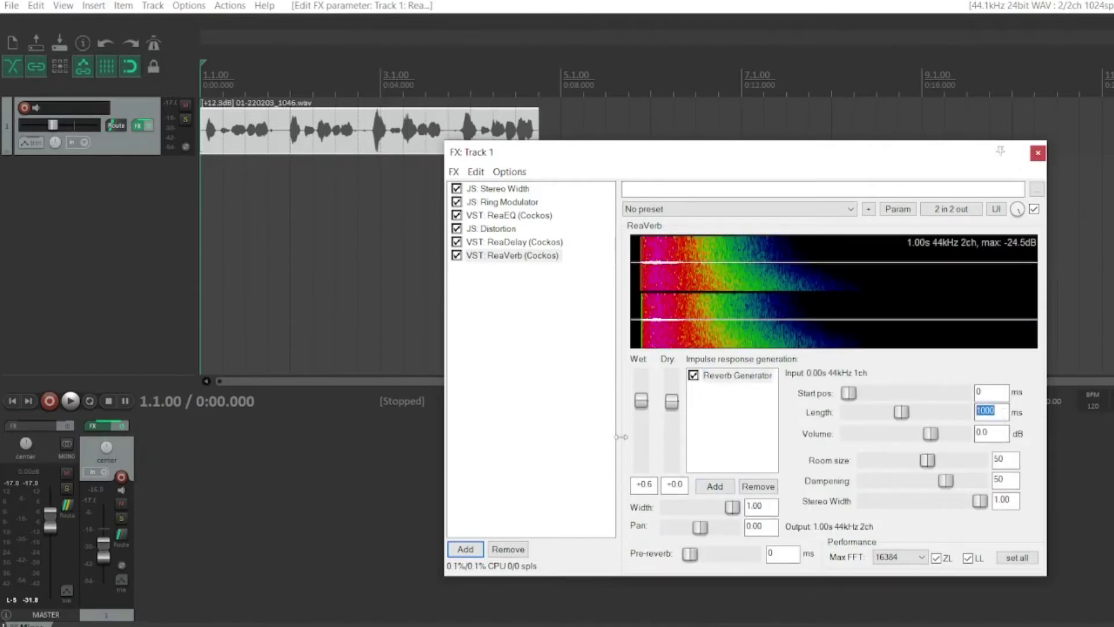
text(89)
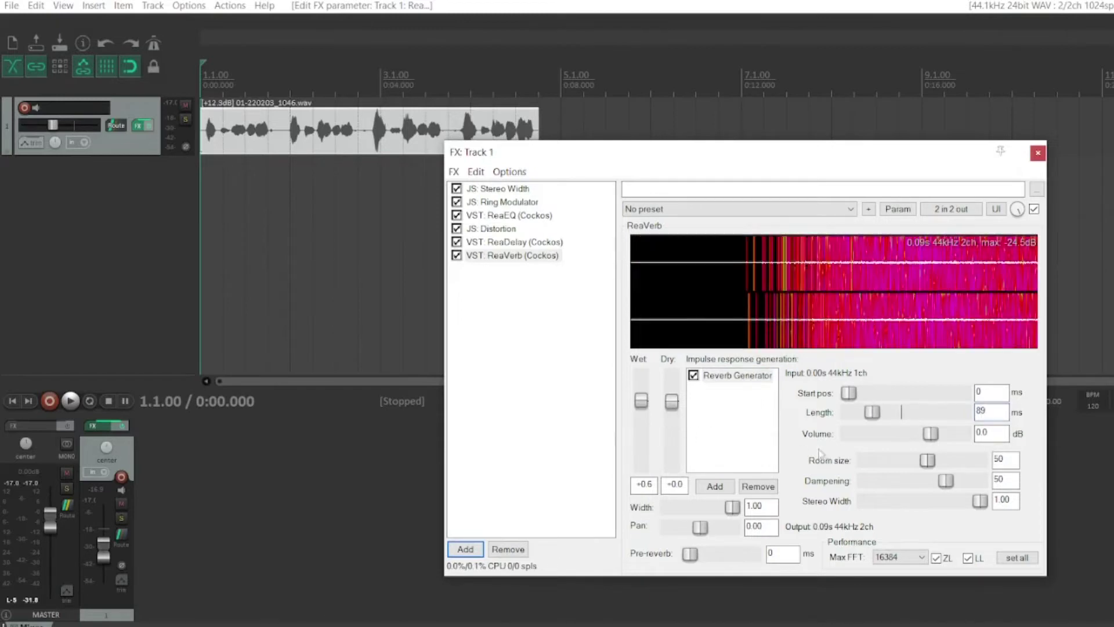
key(Tab)
key(BackSpace)
text(12)
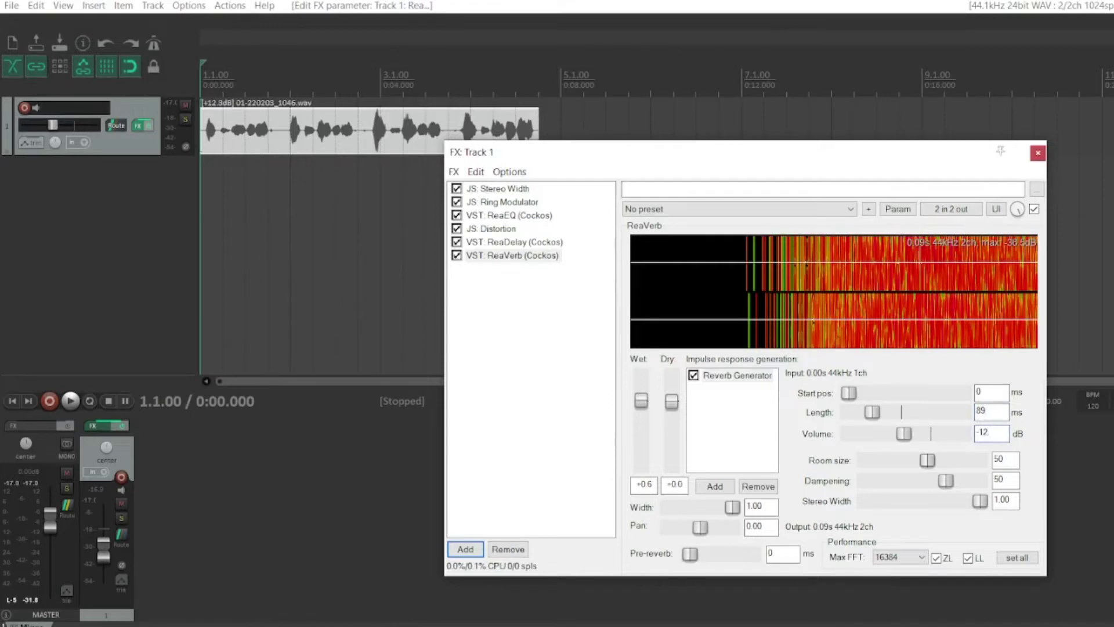
text(.8)
double_click(999, 459)
text(30)
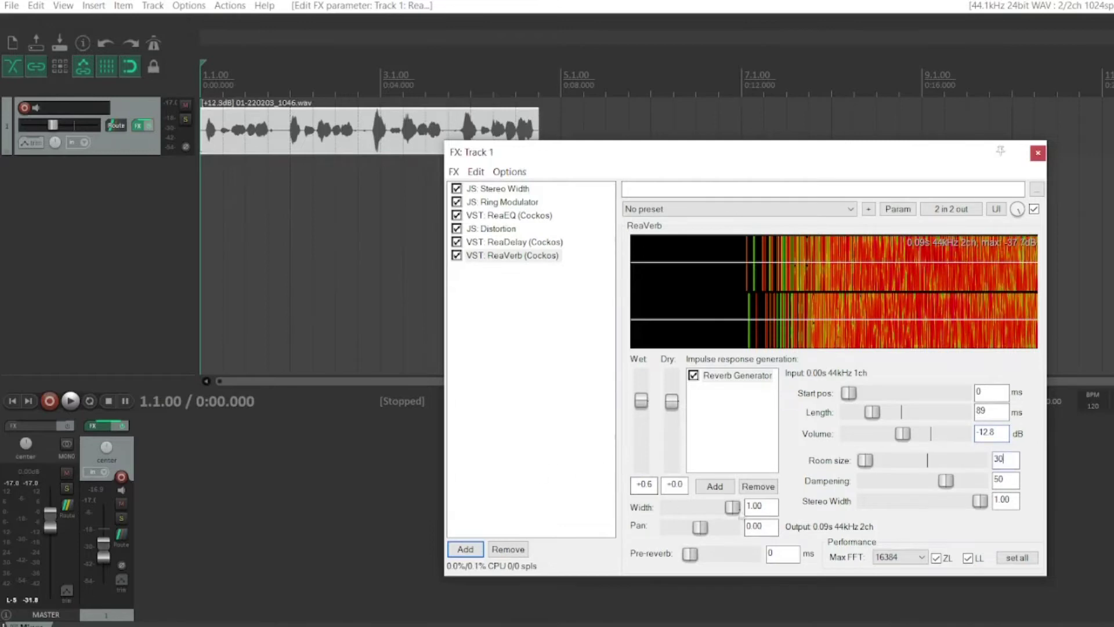
double_click(999, 479)
text(70)
double_click(1003, 496)
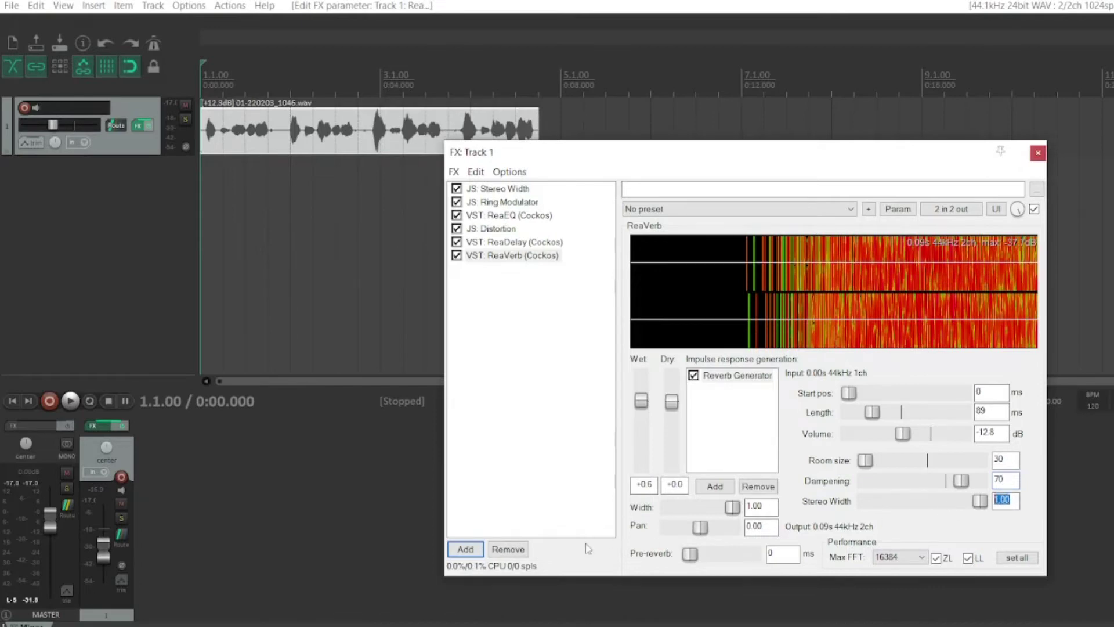
text(07)
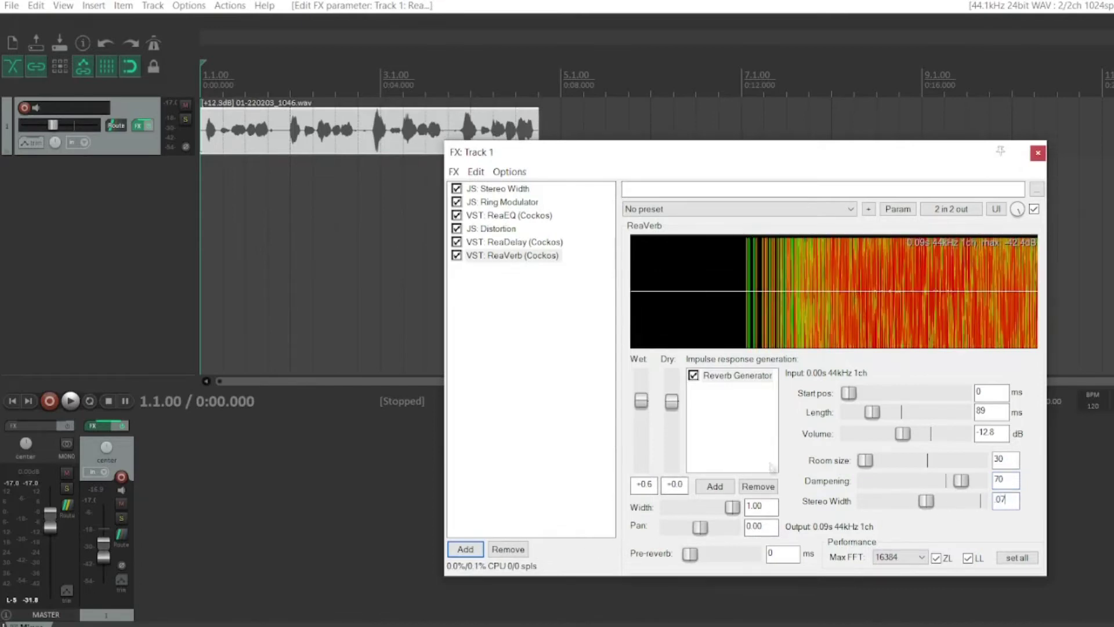
click(715, 486)
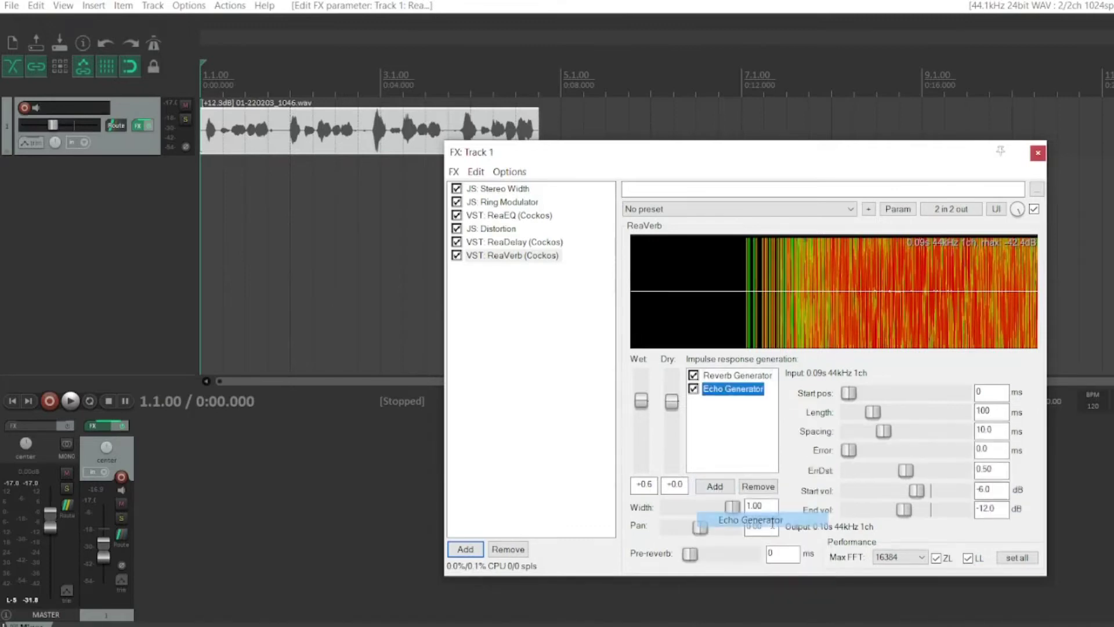
- Add an Echo Generator: length 37 ms, spacing 51 ms, EnDst 0.48, start -inf, end +11.7 dB
drag(736, 519, 740, 516)
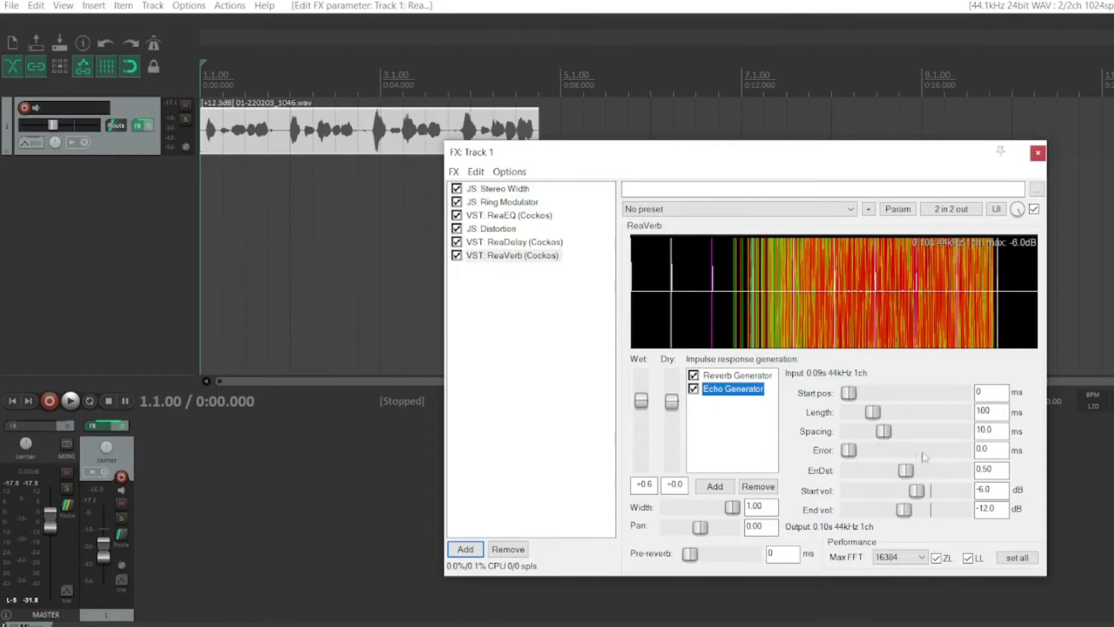
double_click(986, 411)
text(3)
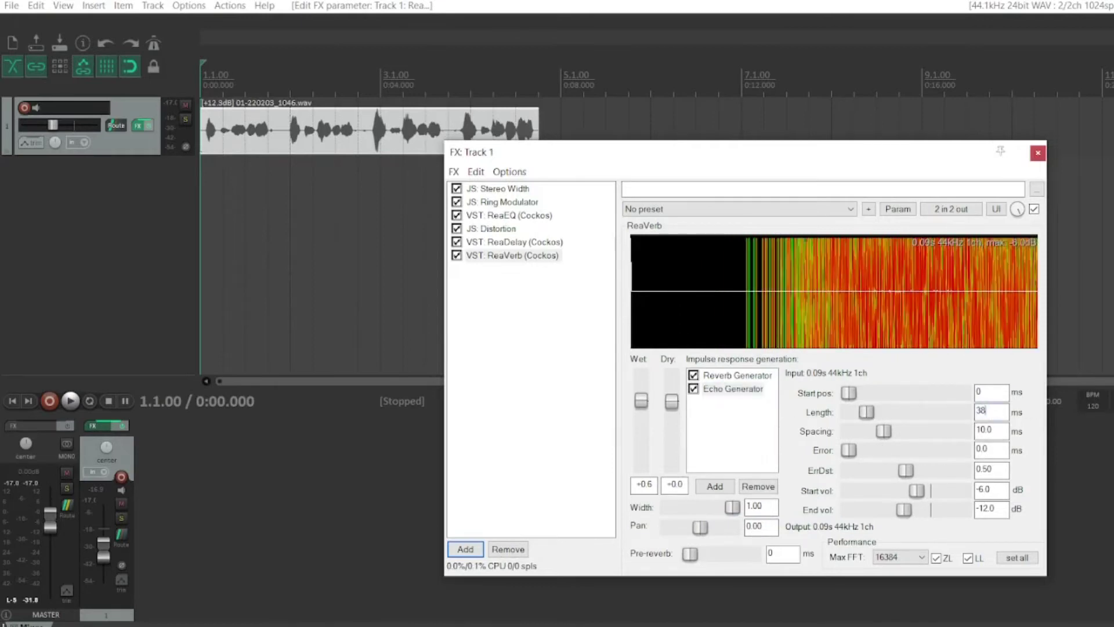
text(7)
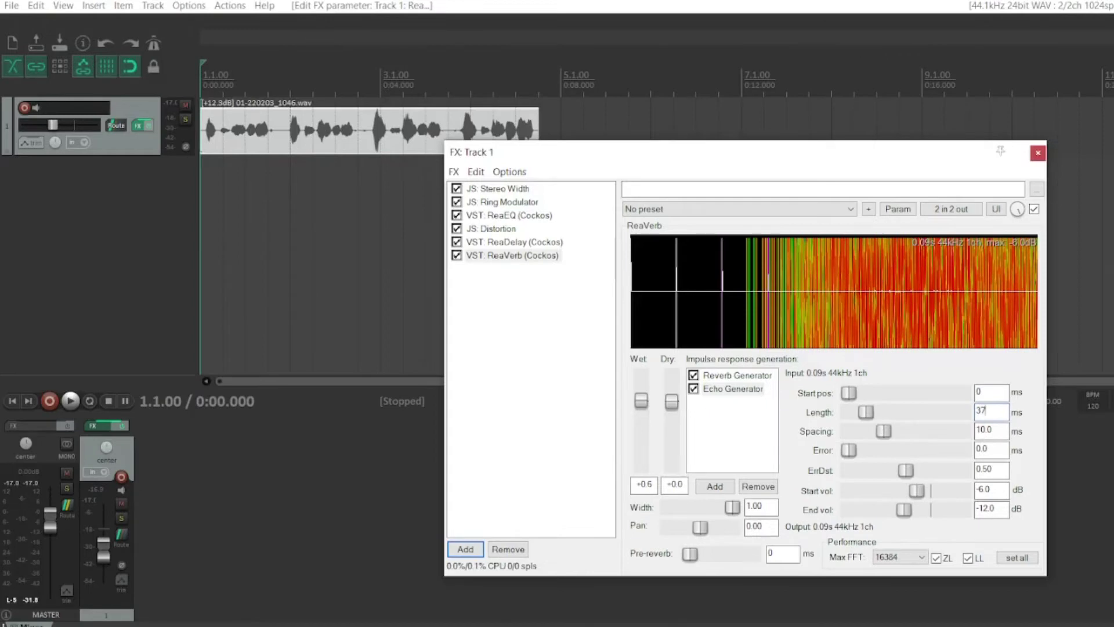
double_click(983, 431)
text(51)
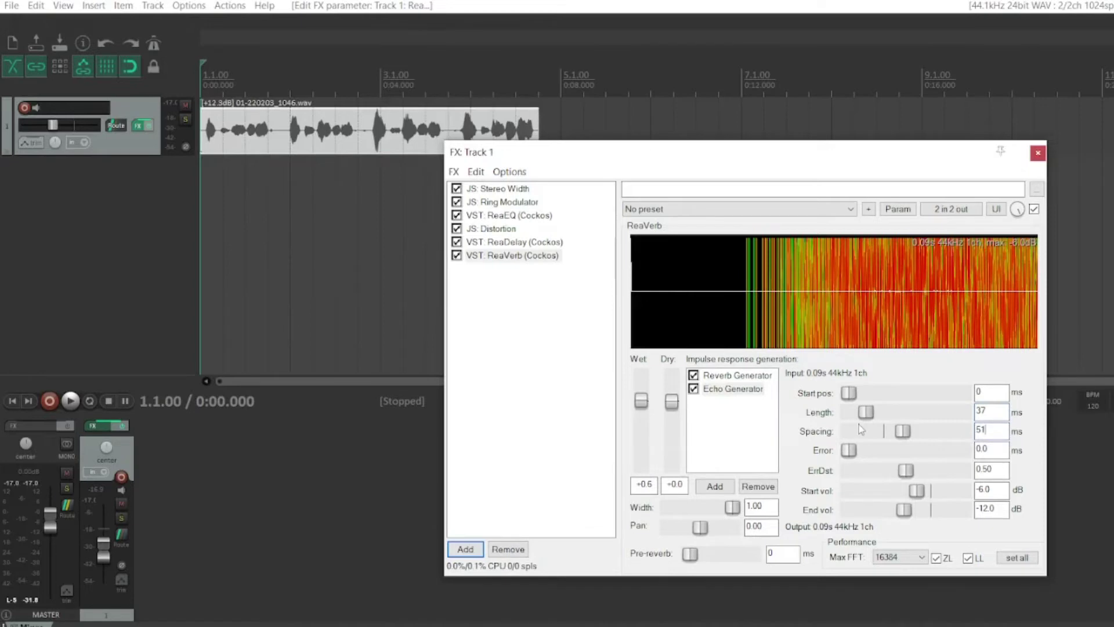
double_click(981, 471)
text(0.48)
drag(917, 491, 849, 490)
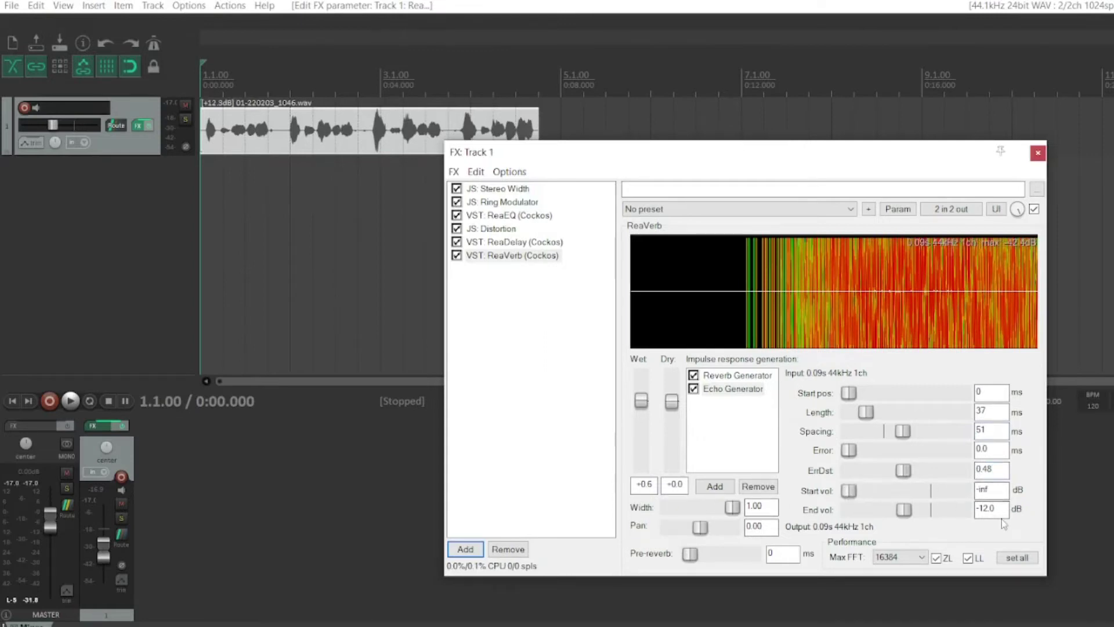
key(Tab)
text(11.)
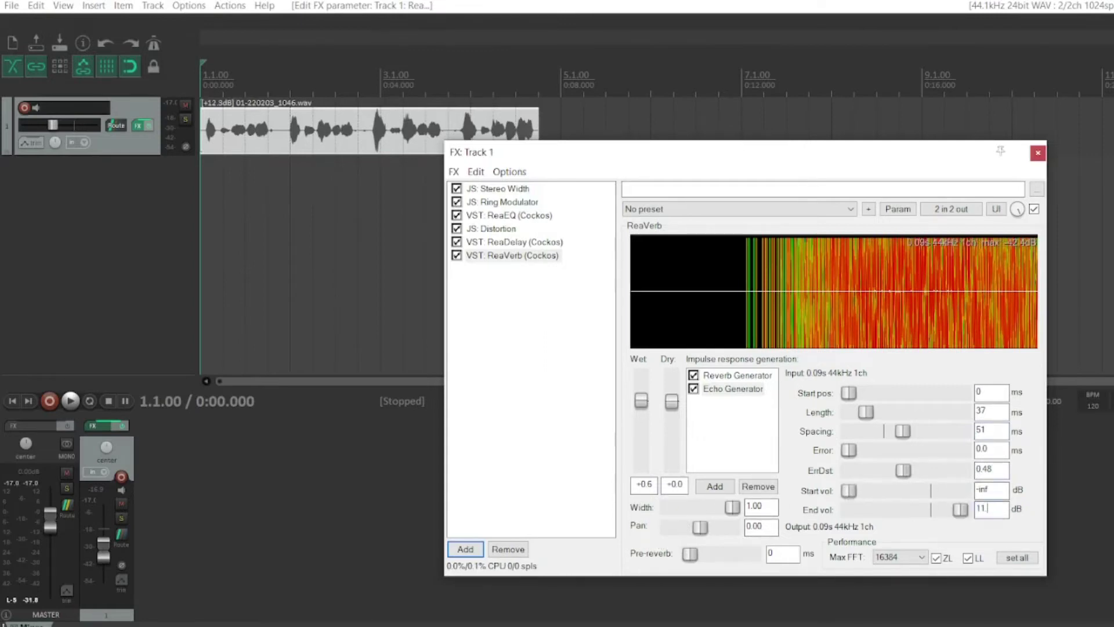
text(7)
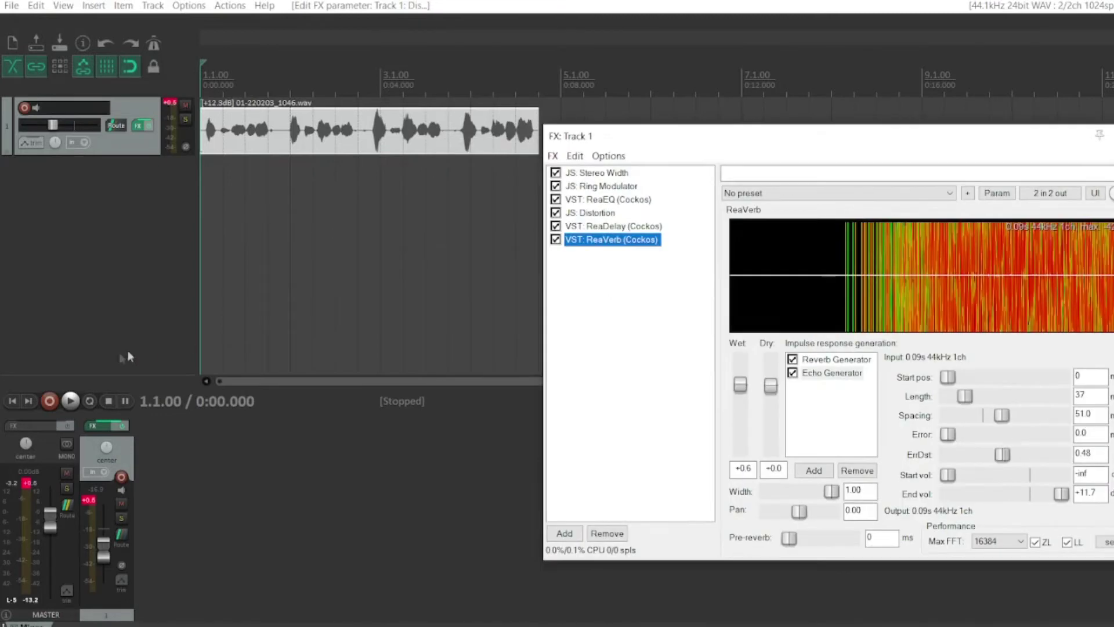
- Listen to the processed voice, then select JS: Stereo Width in Track 1's FX chain
click(70, 401)
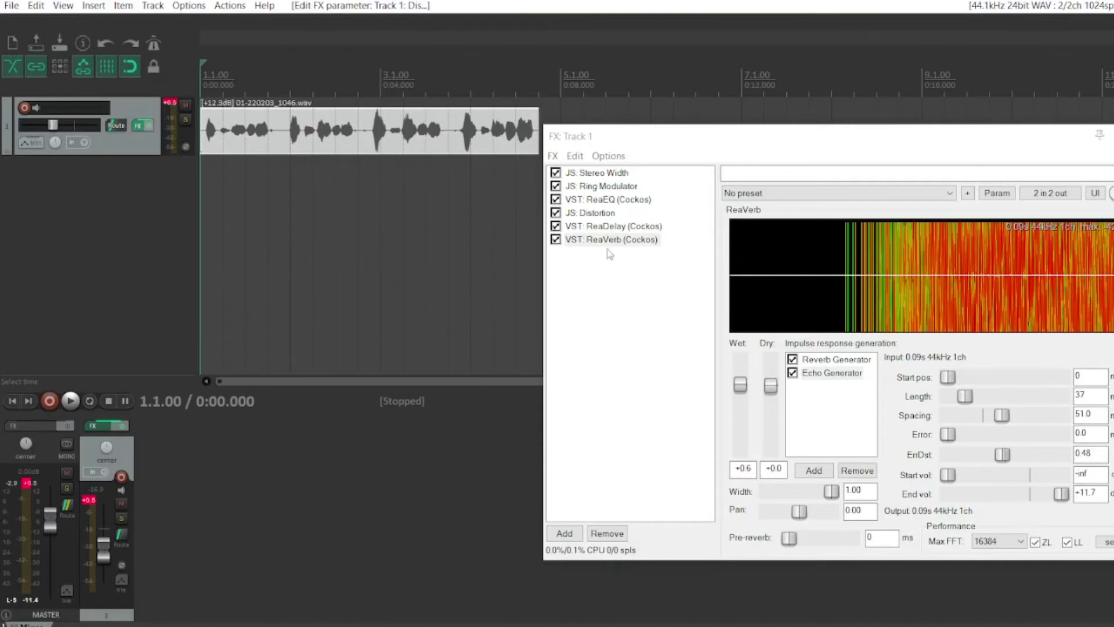
click(613, 174)
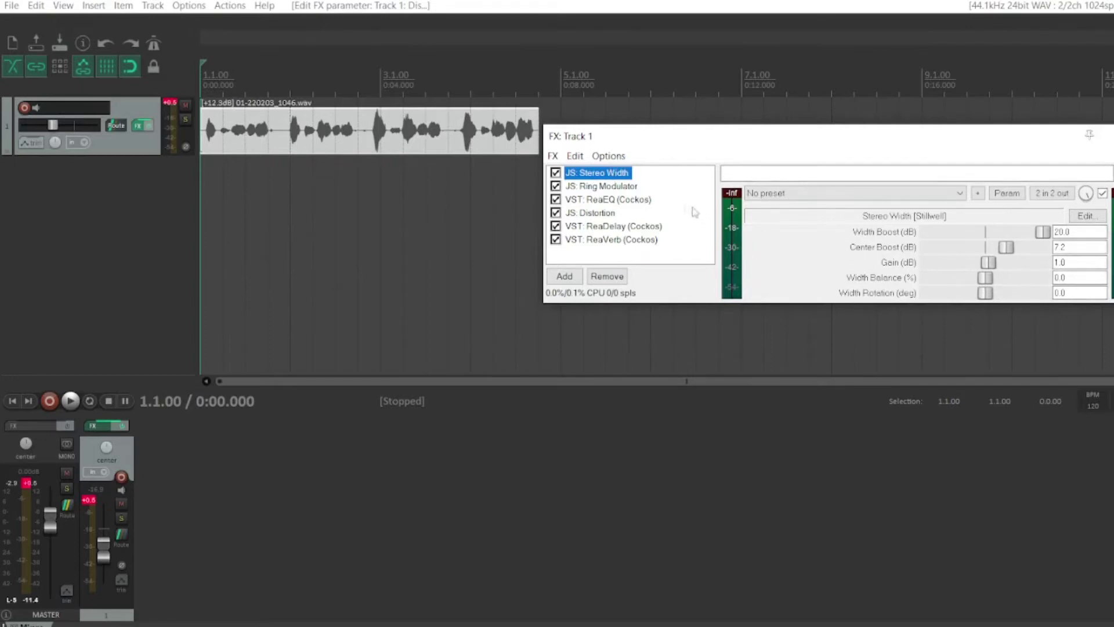
- Set Track 1's Ring Modulator Mod Frequency to 0.29 and return to the ReaEQ view
click(629, 191)
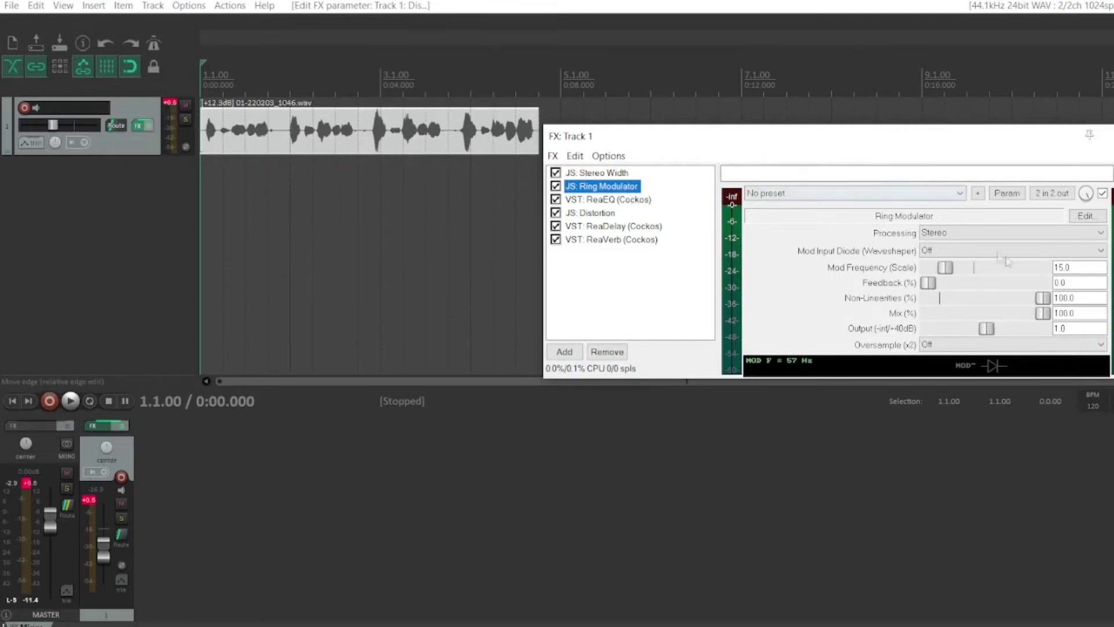
click(1080, 267)
text(0)
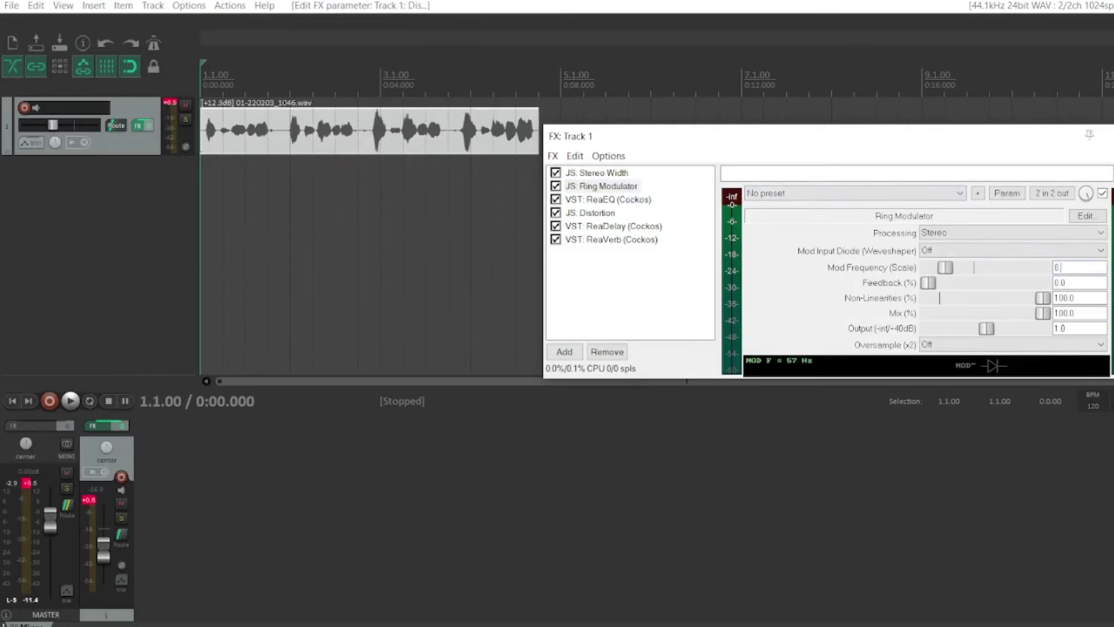
text(.29)
click(1084, 299)
click(643, 201)
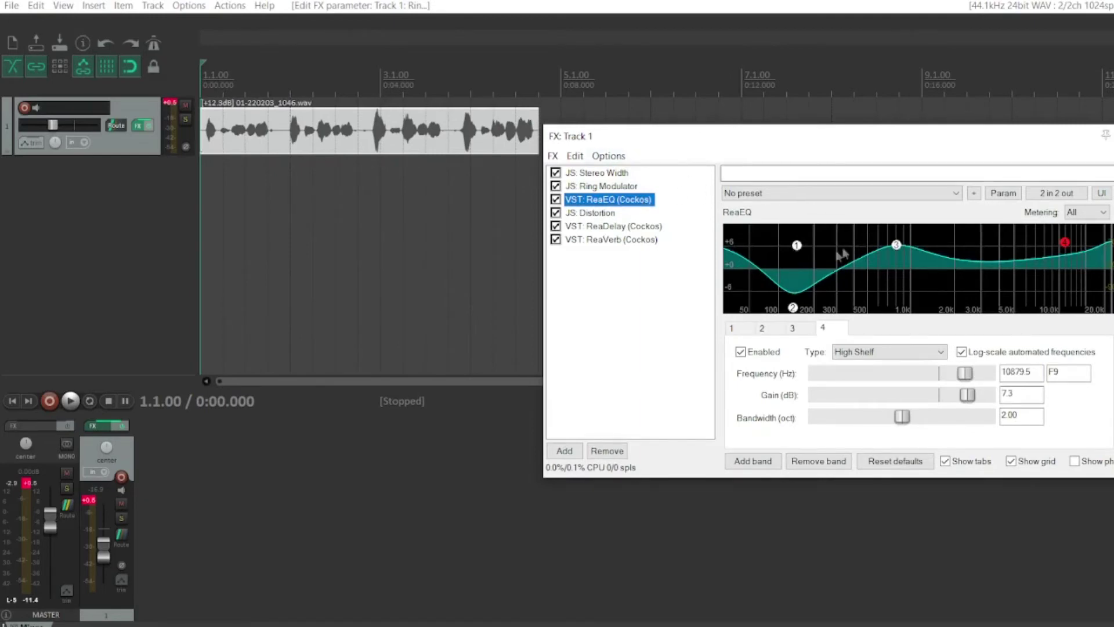
- Shape ReaEQ: ~21 Hz low shelf +6 dB, deep 200 Hz cut, ~646 Hz boost, +10.6 dB high shelf
drag(796, 245, 722, 255)
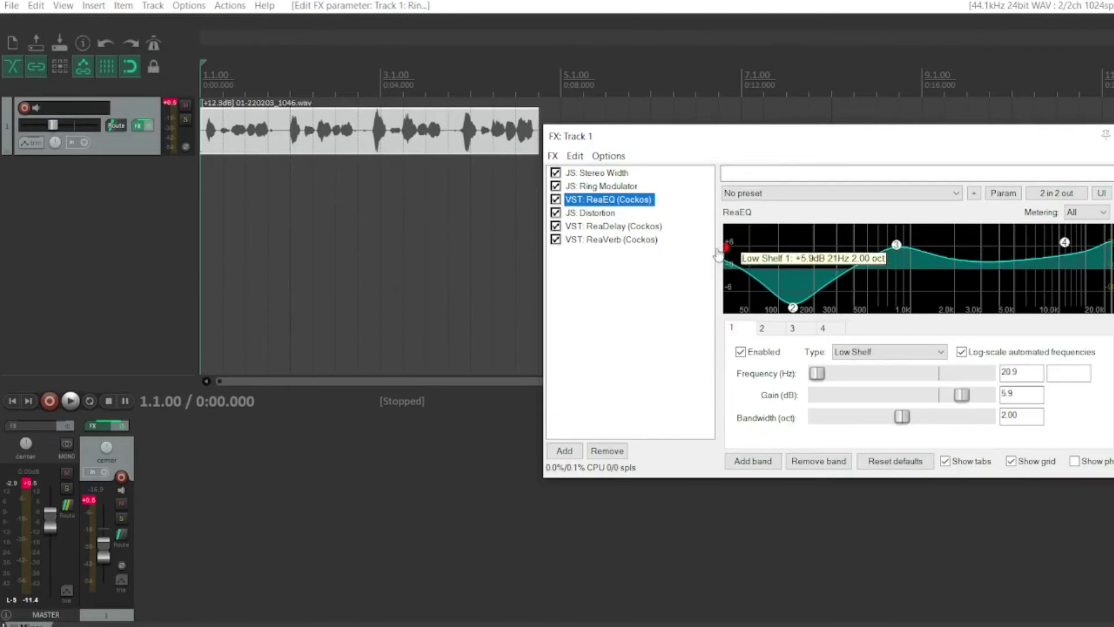
drag(718, 261, 745, 259)
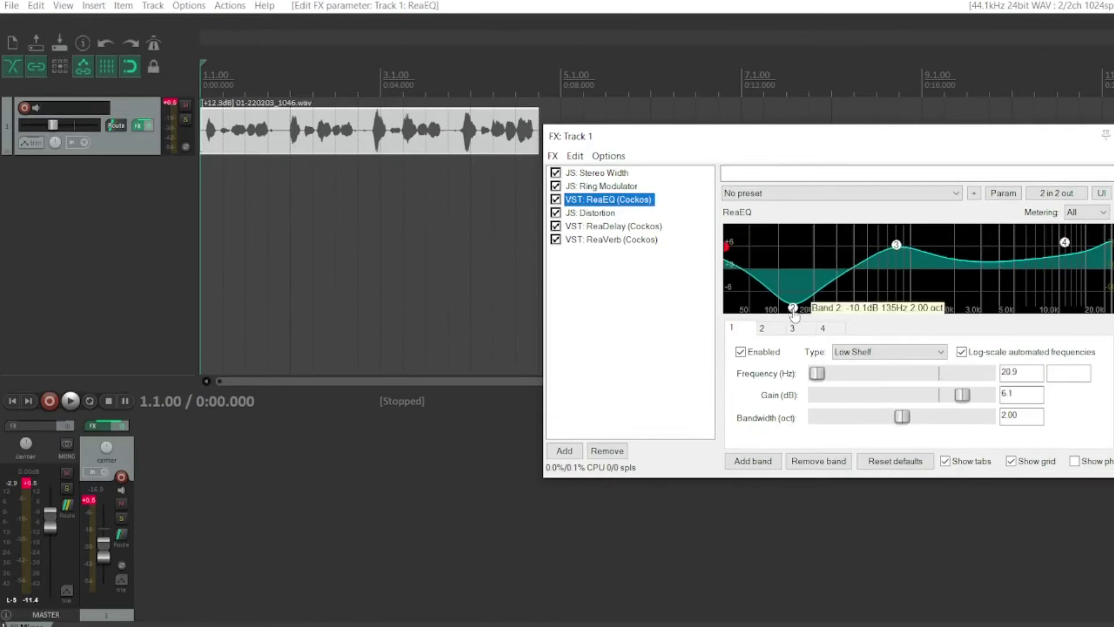
drag(792, 307, 813, 327)
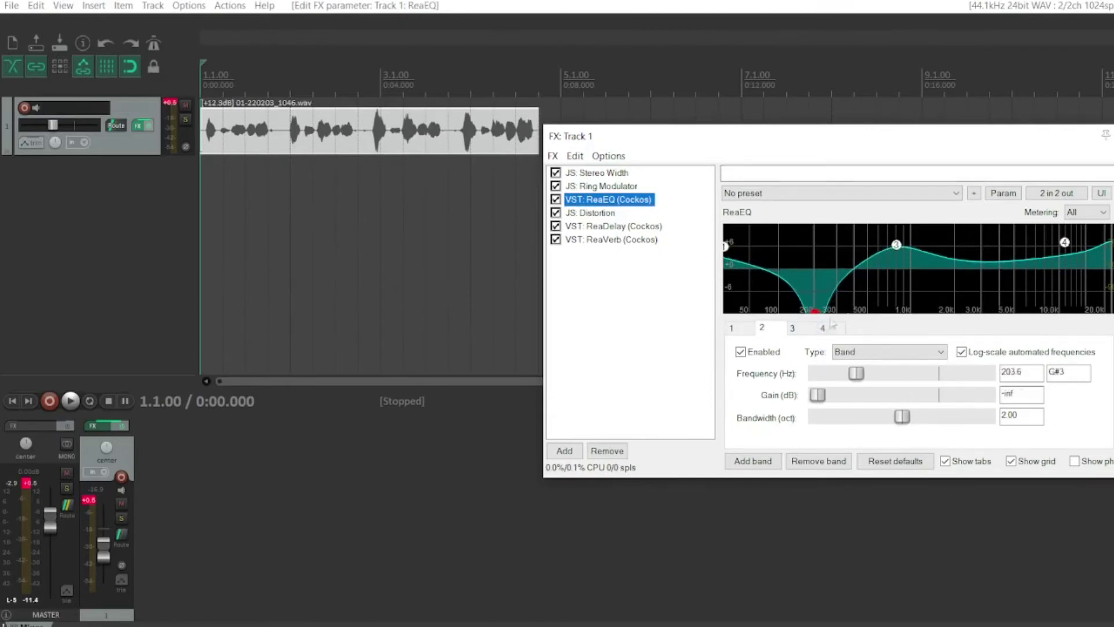
drag(890, 251, 881, 247)
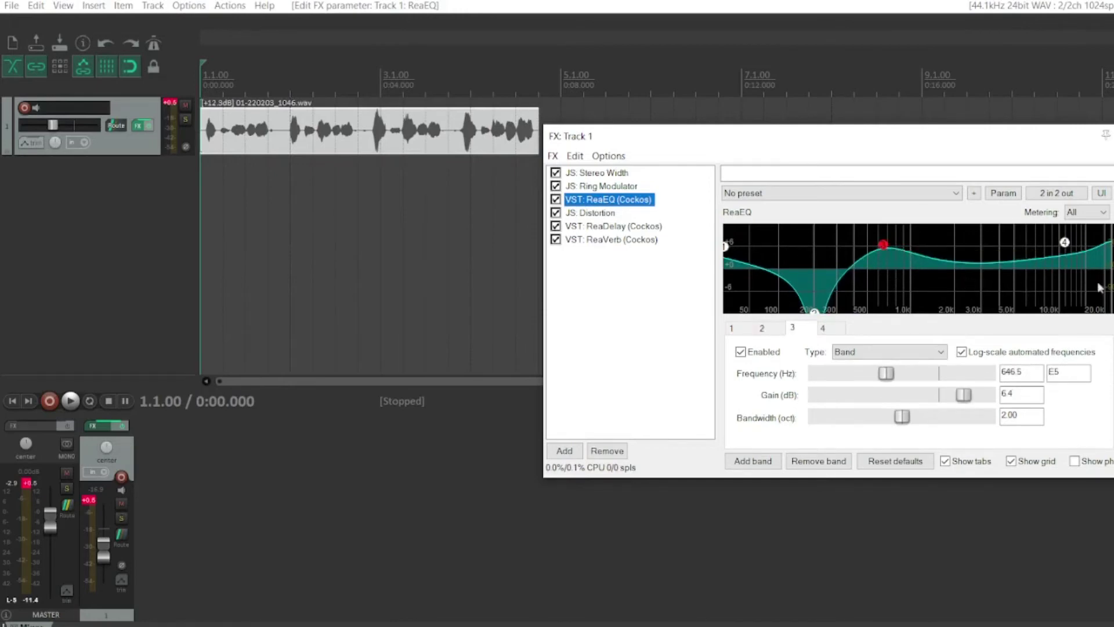
drag(1064, 242, 1075, 229)
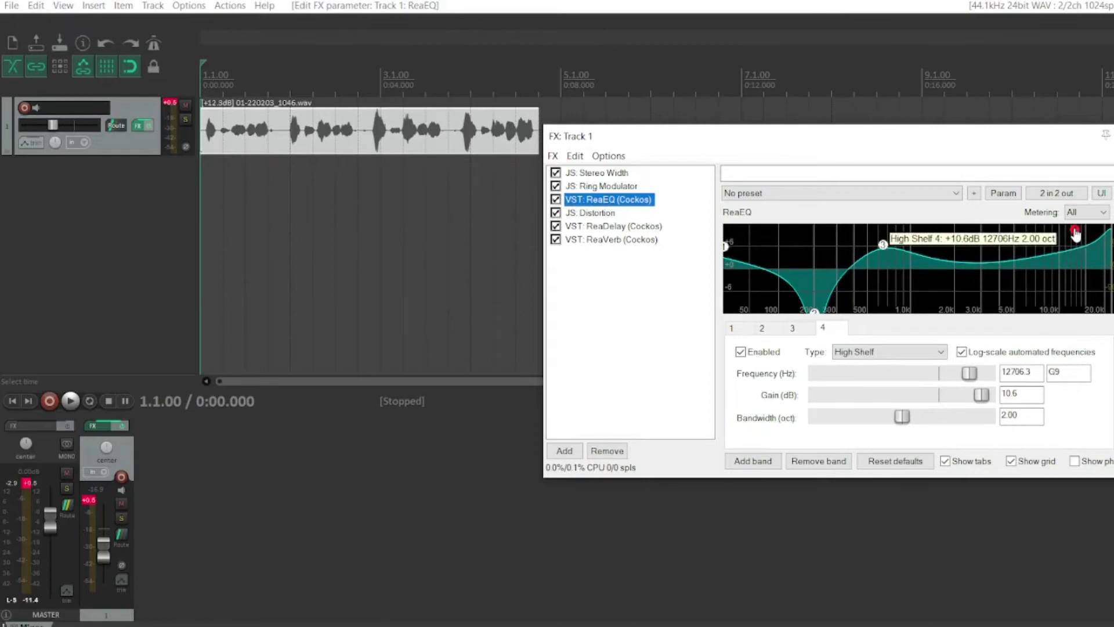
click(585, 215)
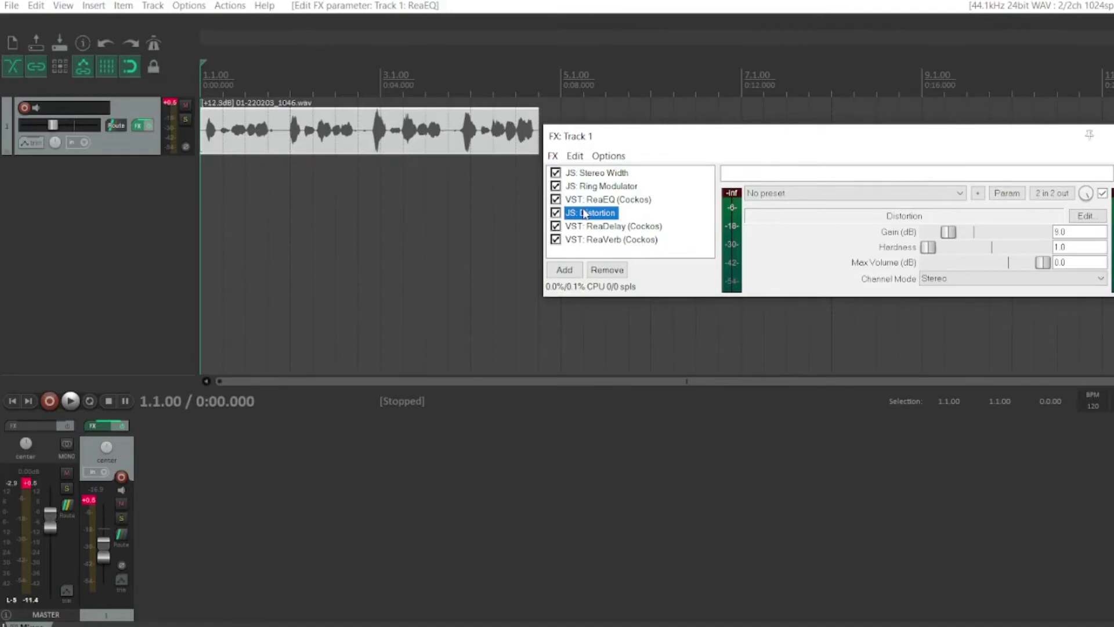
- Set Track 1's ReaDelay to wet +5.1 and dry +0.0
click(618, 227)
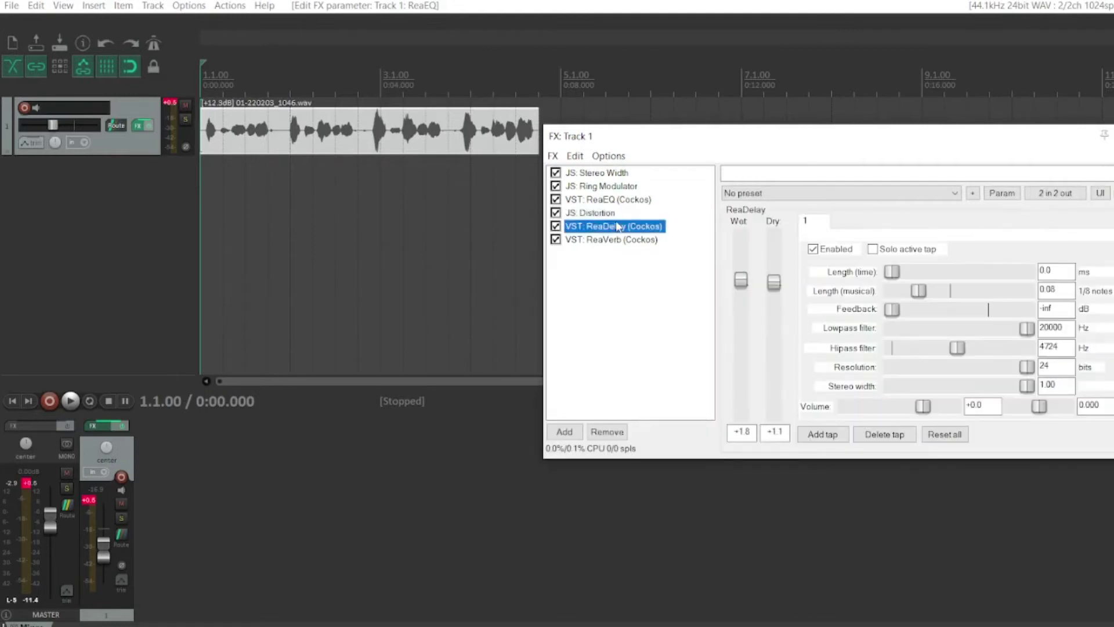
click(742, 264)
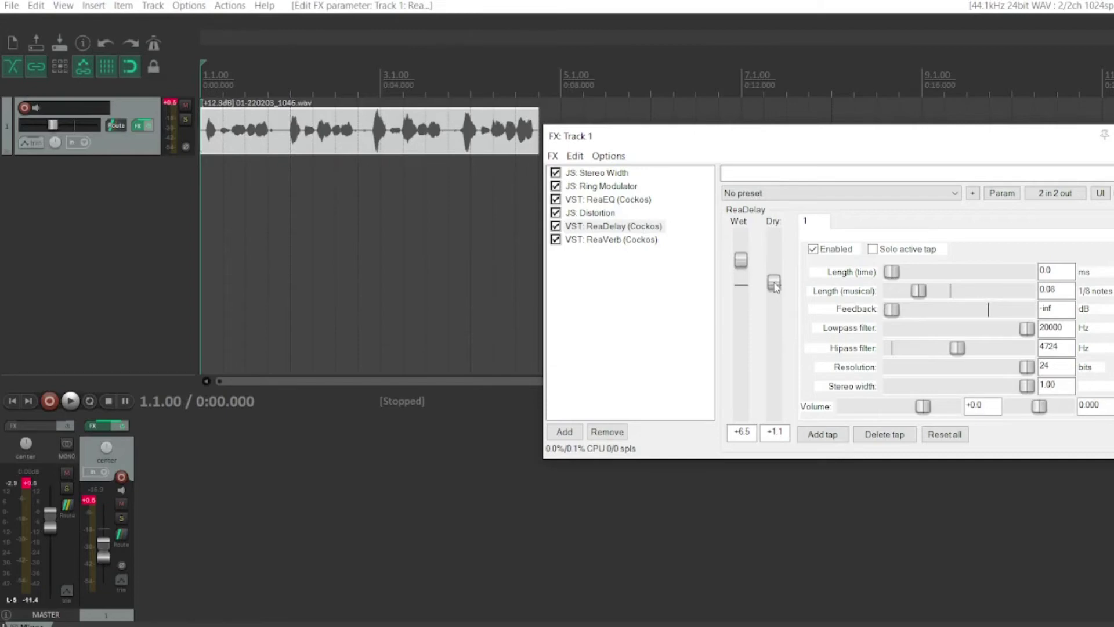
drag(776, 286, 750, 272)
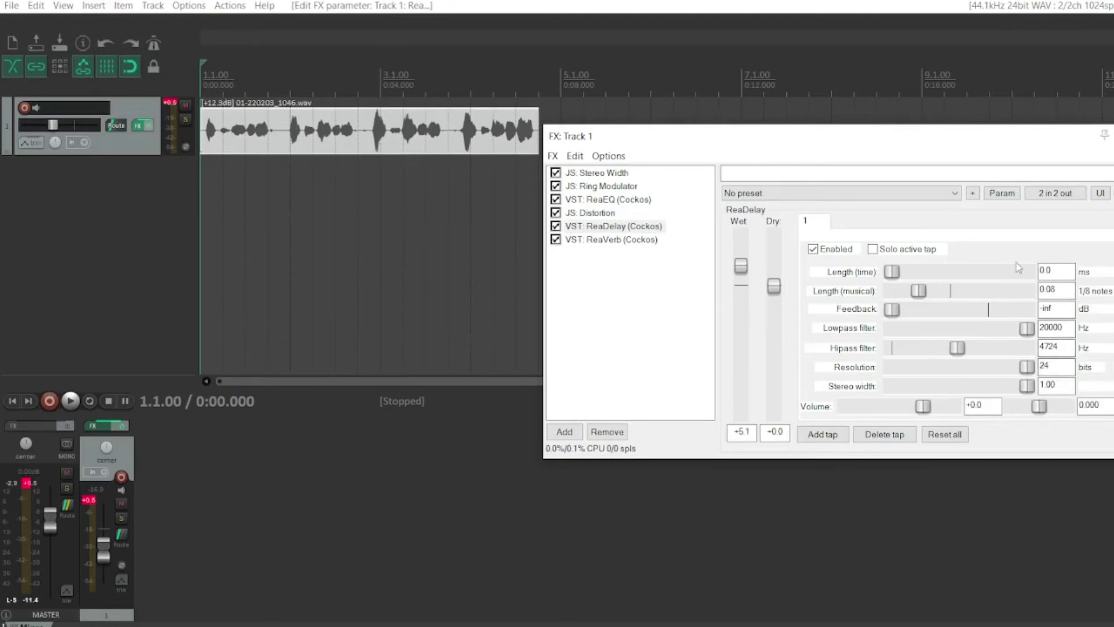
click(613, 240)
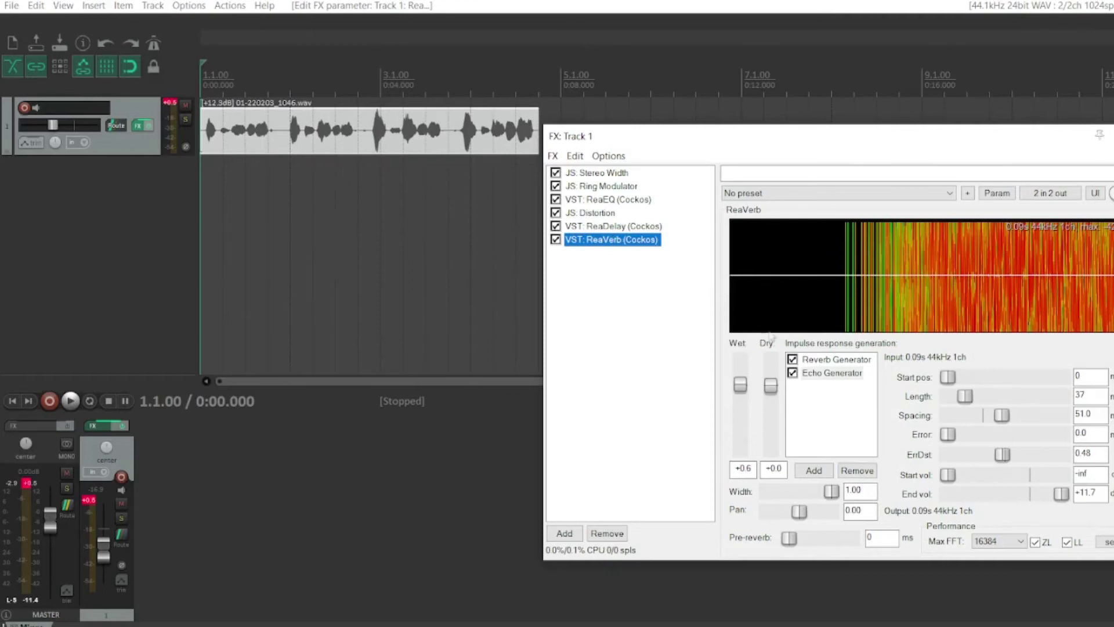
- Review ReaVerb's Reverb and Echo Generator settings and play the clip to audition them
click(821, 360)
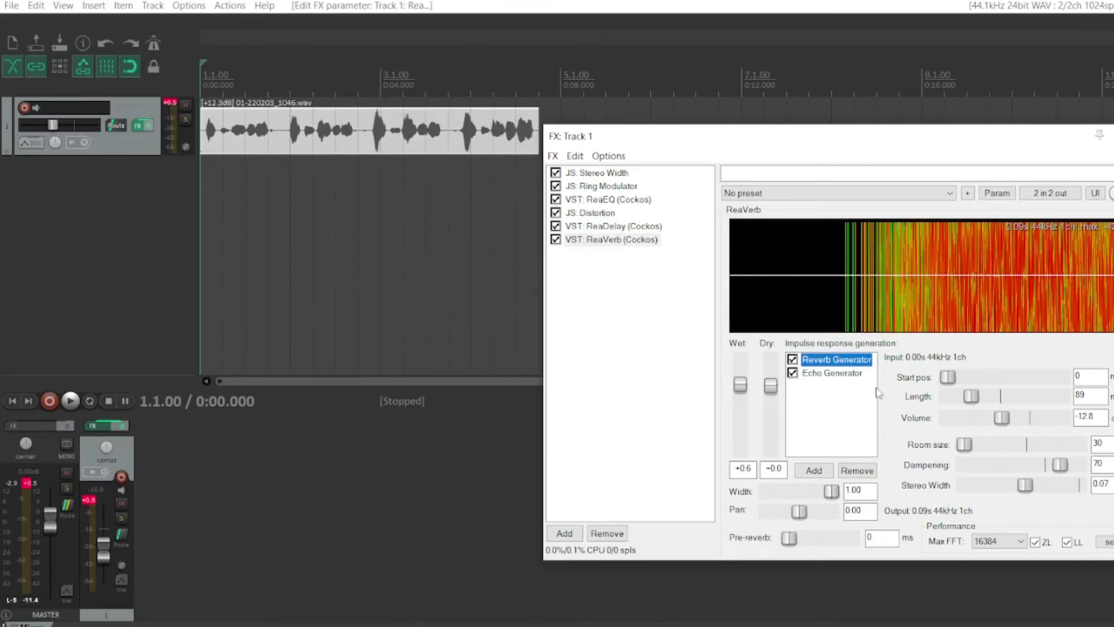
click(851, 376)
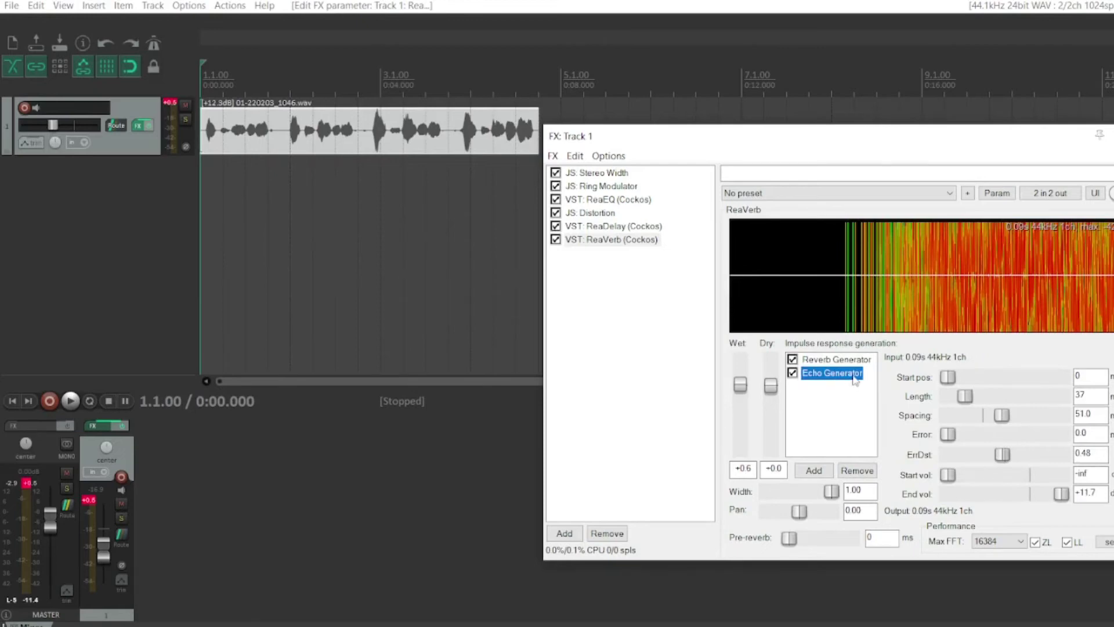
click(119, 211)
key(space)
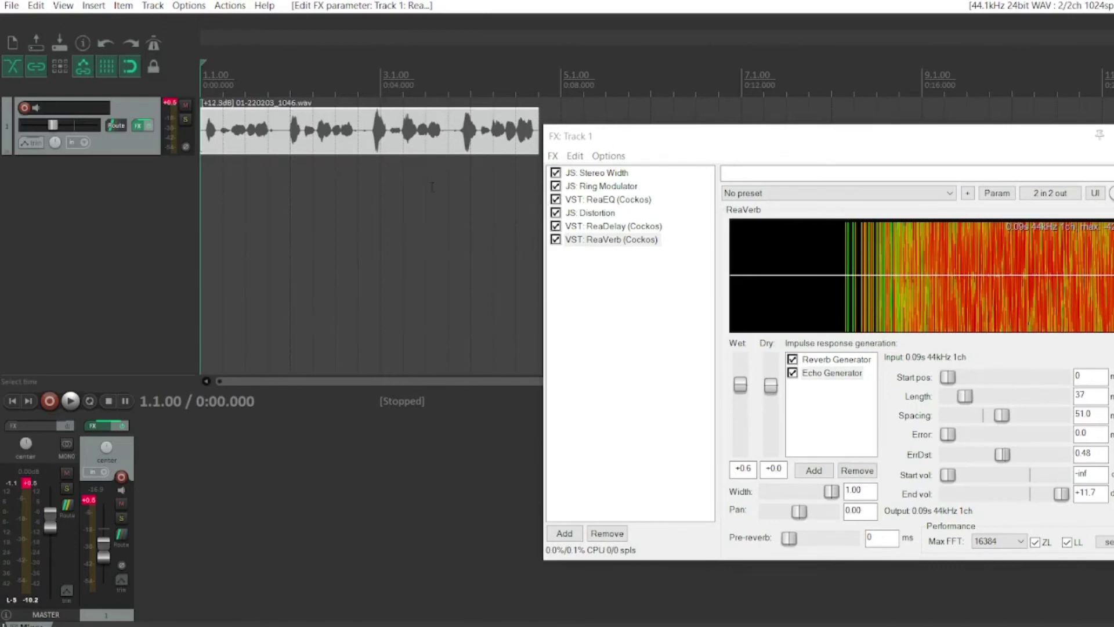
- Close Track 1's FX window, duplicate Track 1, and solo the new Track 2
click(1108, 131)
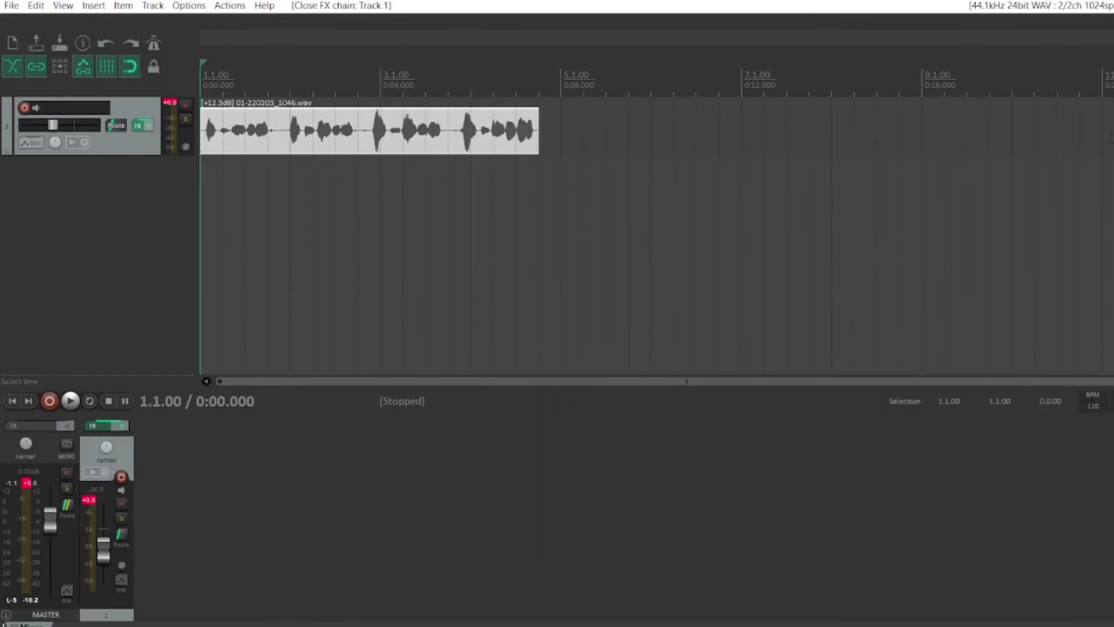
click(136, 139)
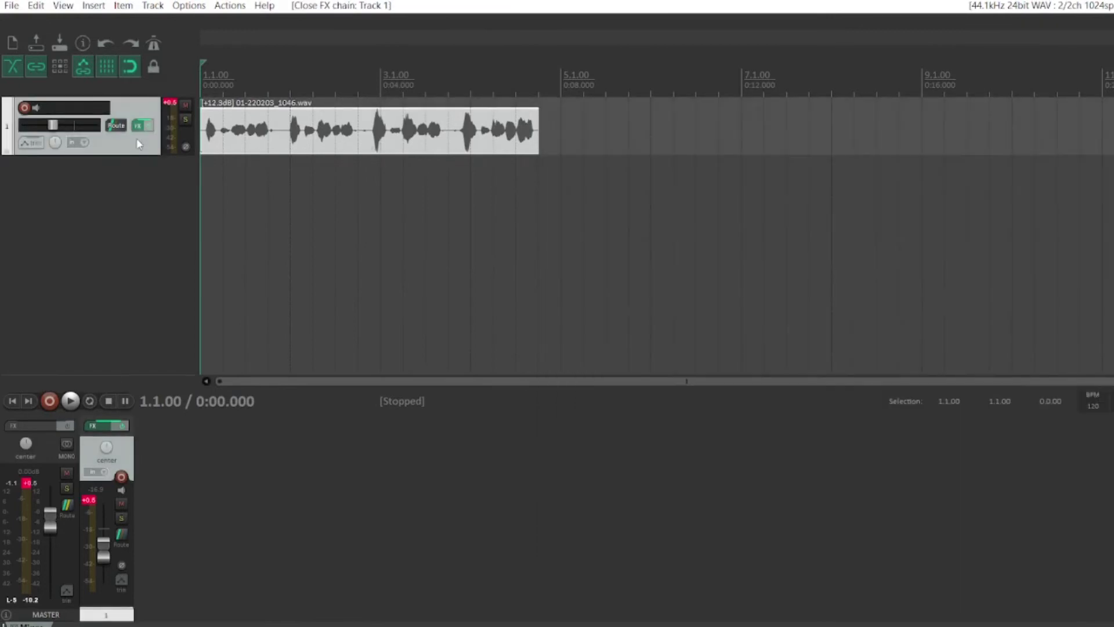
right_click(137, 138)
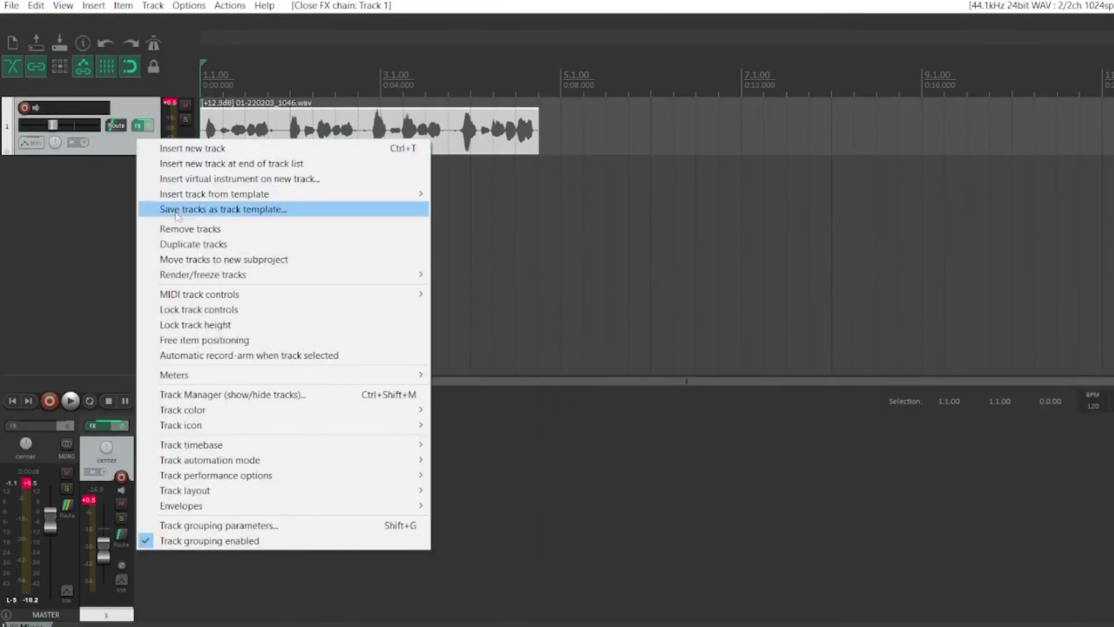
click(189, 247)
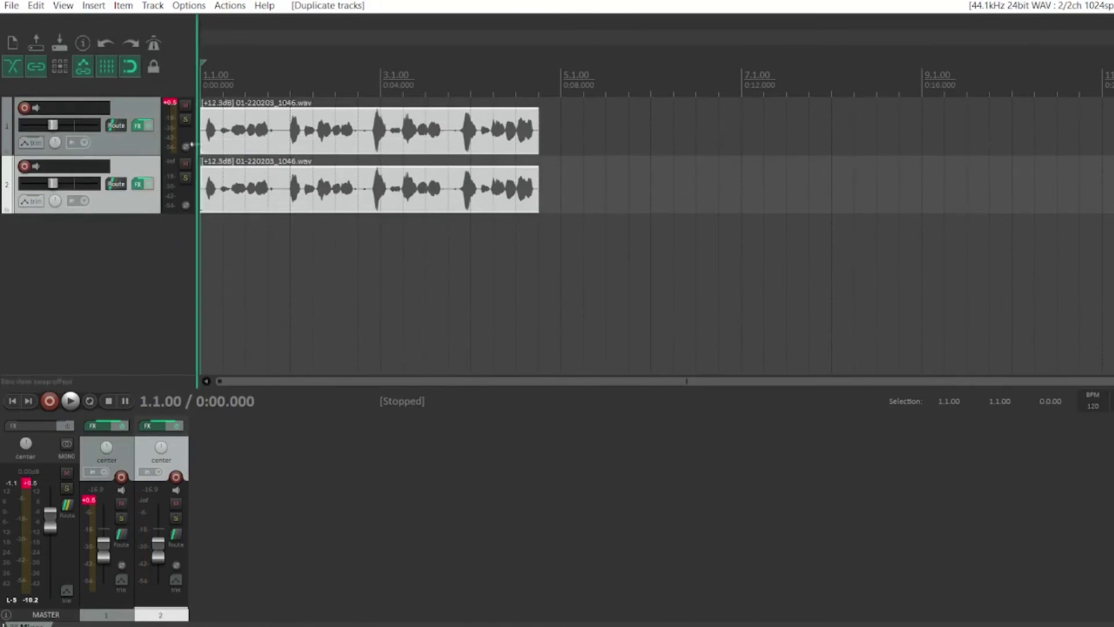
click(185, 178)
- On Track 2, set Ring Modulator Mod Frequency 16.21 and Mix 19.68, and bypass ReaEQ
click(153, 426)
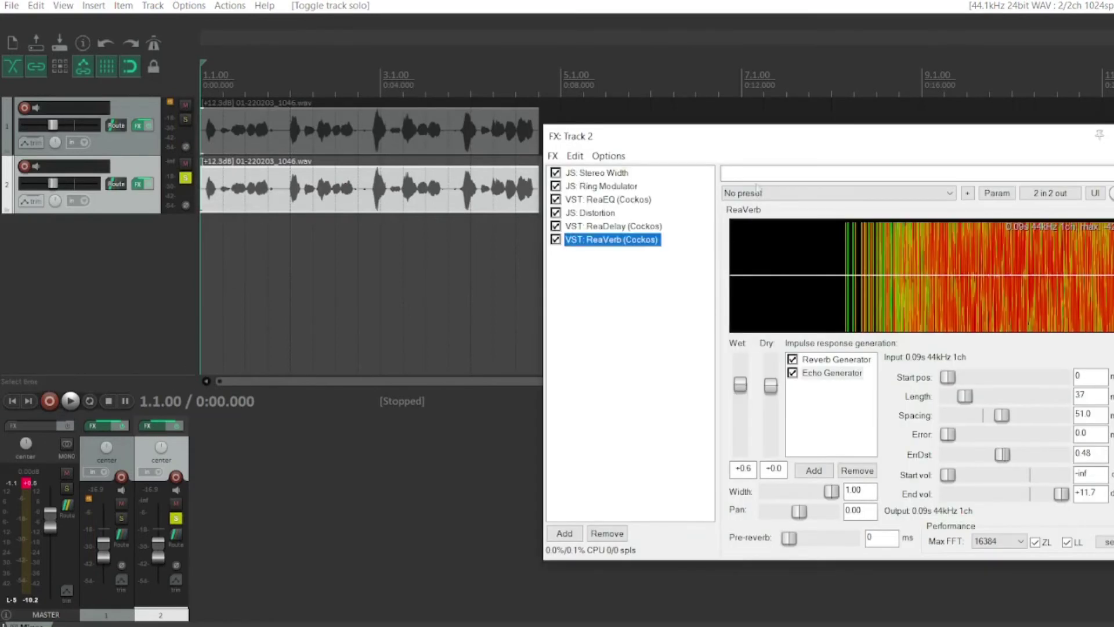
click(629, 175)
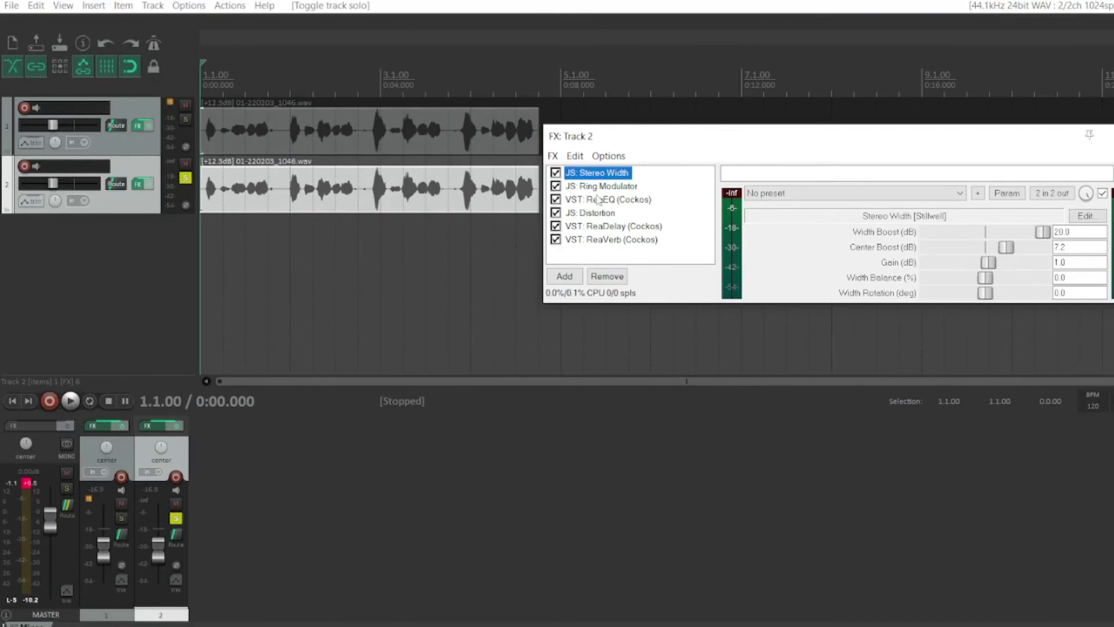
click(606, 187)
click(1088, 271)
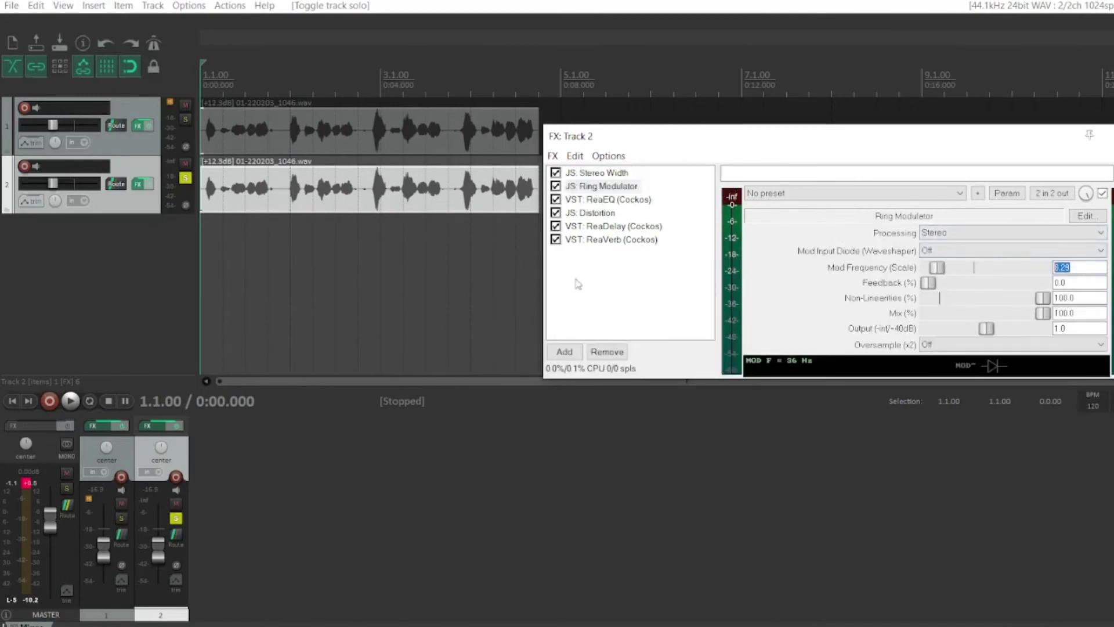
text(16)
text(.21)
click(1084, 312)
double_click(1083, 311)
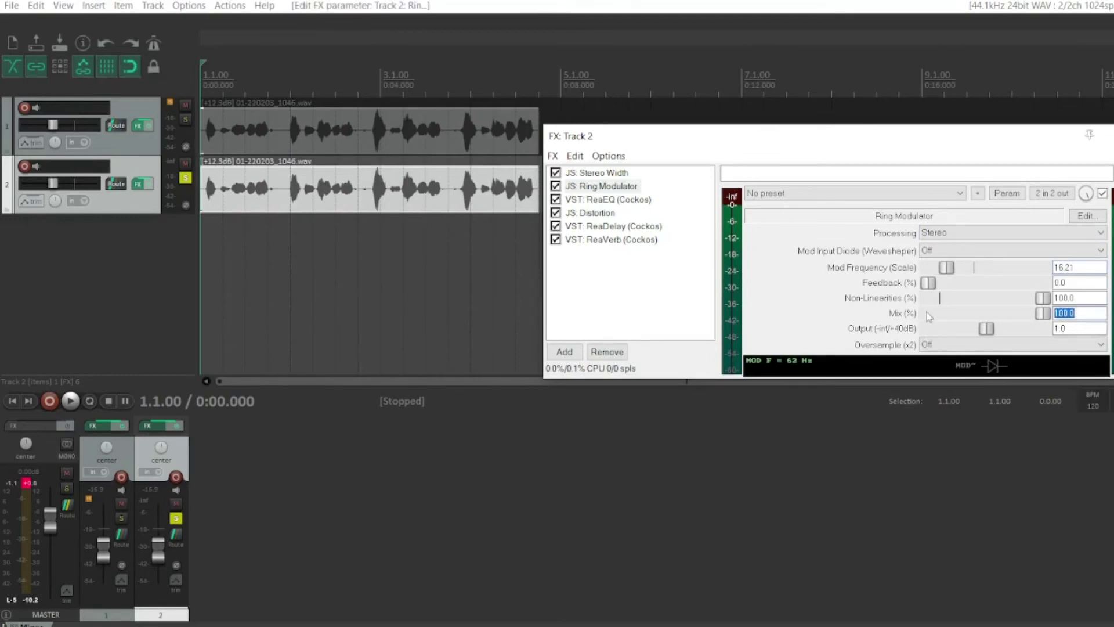
text(19.68)
click(555, 200)
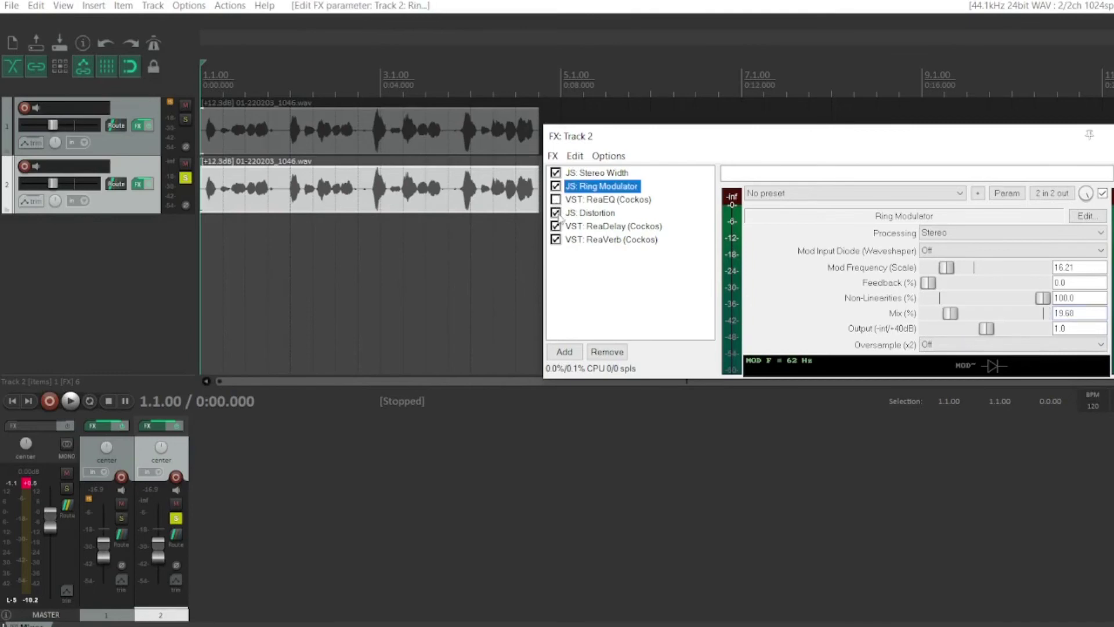
- Bypass Track 2's Distortion; set ReaDelay to 21.6 ms, musical length 16, 599 Hz high-pass
click(555, 212)
click(623, 227)
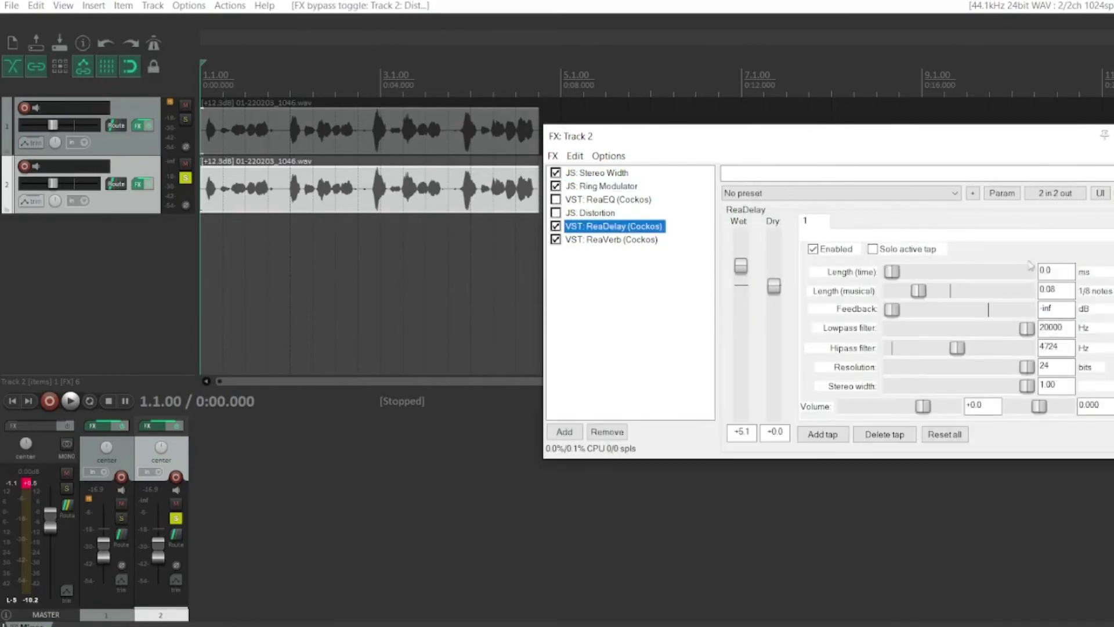
click(1061, 270)
text(21)
key(Return)
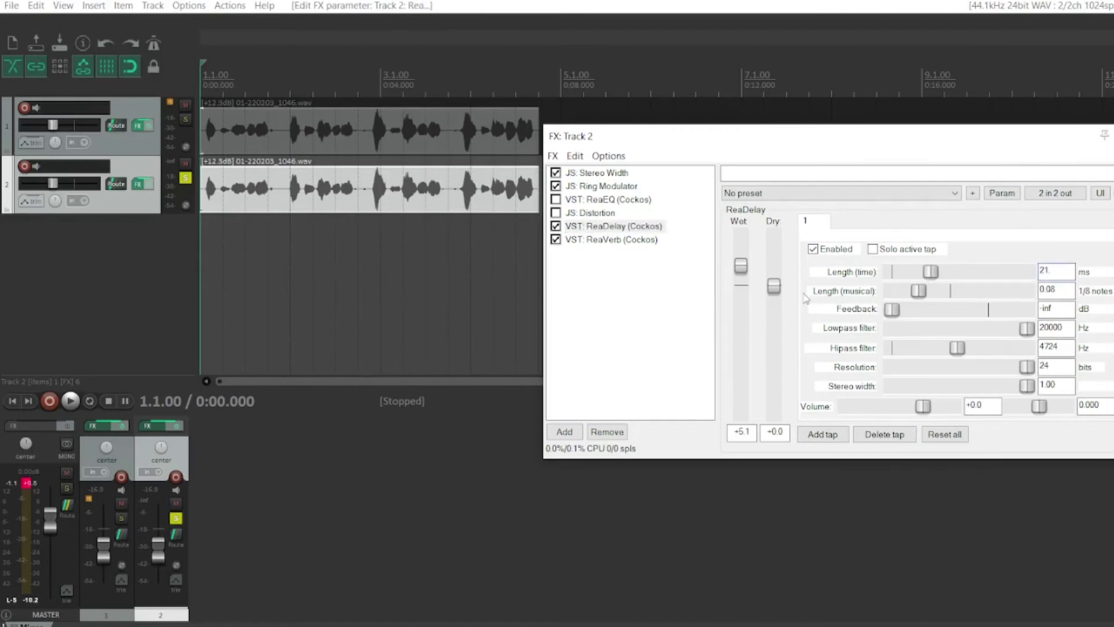
text(.6)
key(Tab)
text(1.)
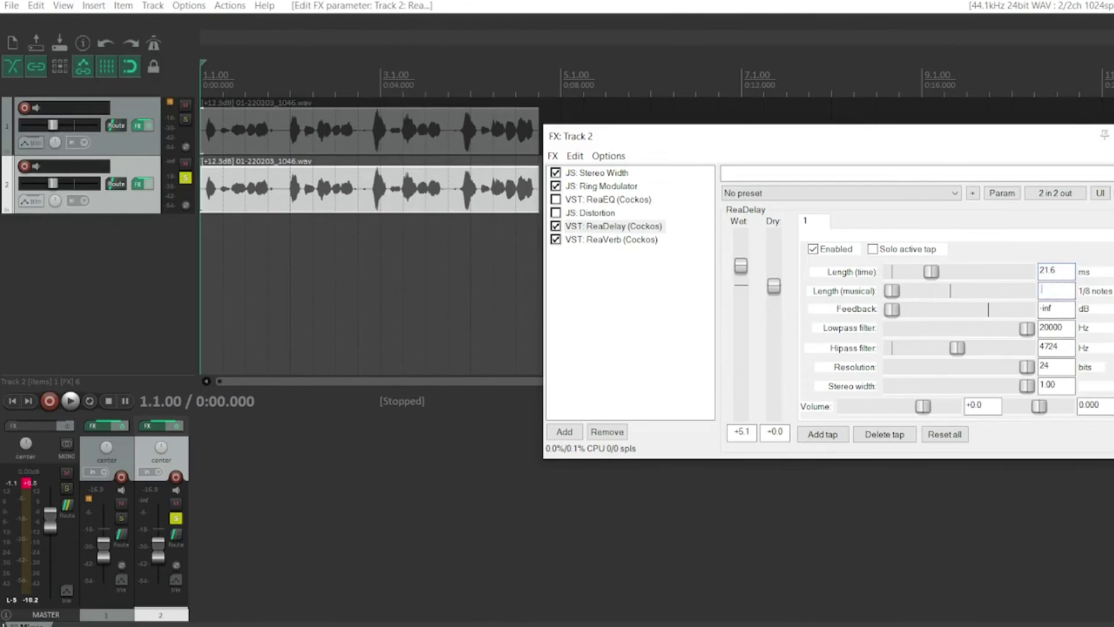
text(6)
drag(1073, 347, 816, 347)
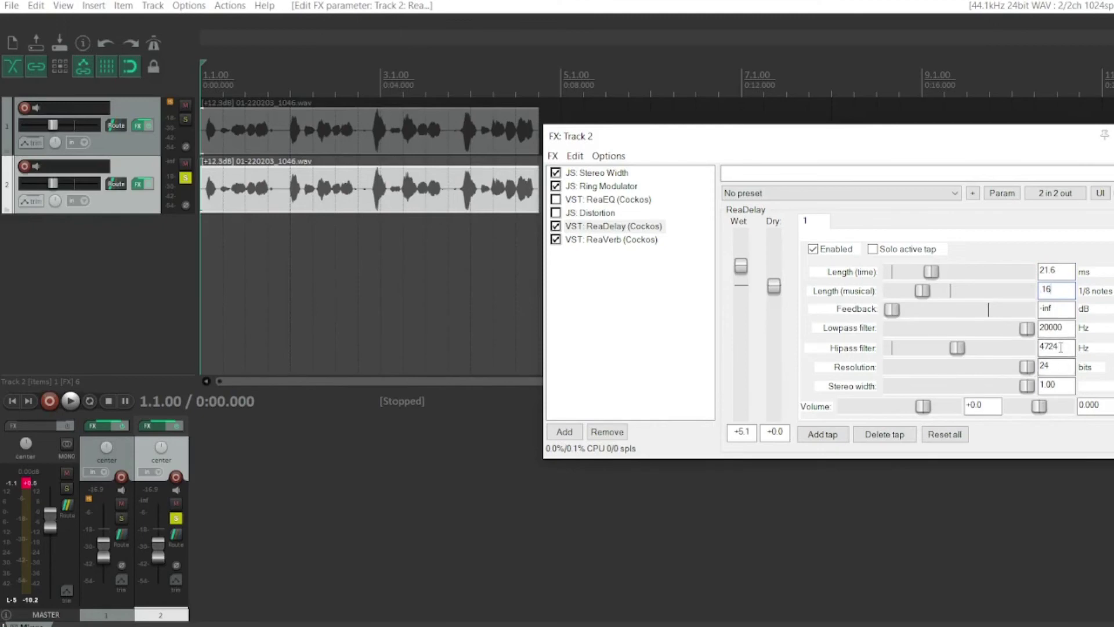
text(5)
text(99)
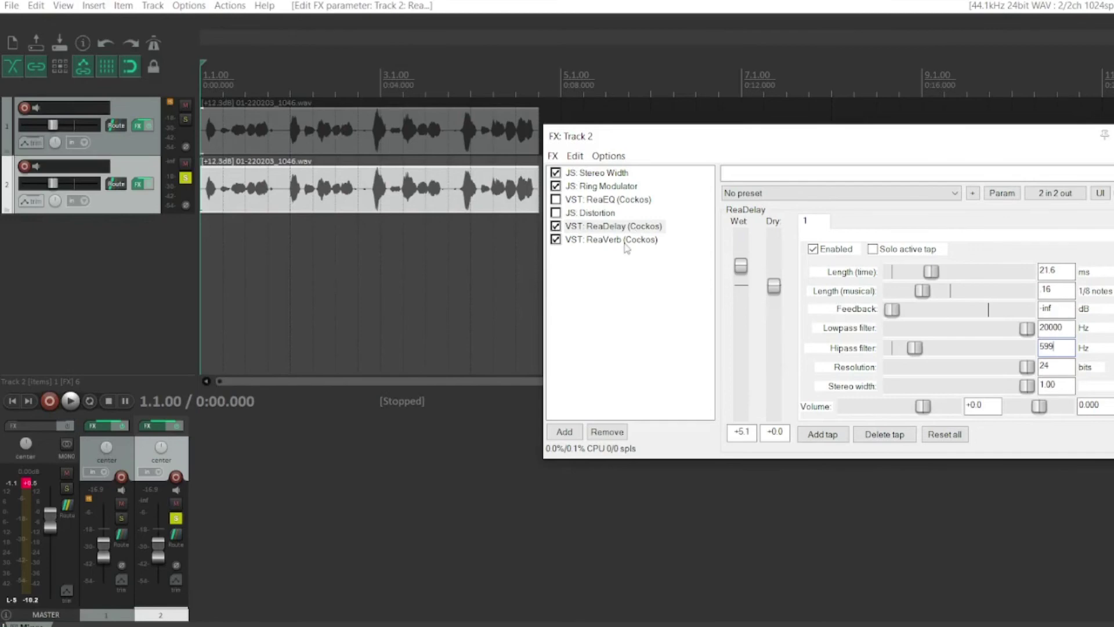
click(626, 244)
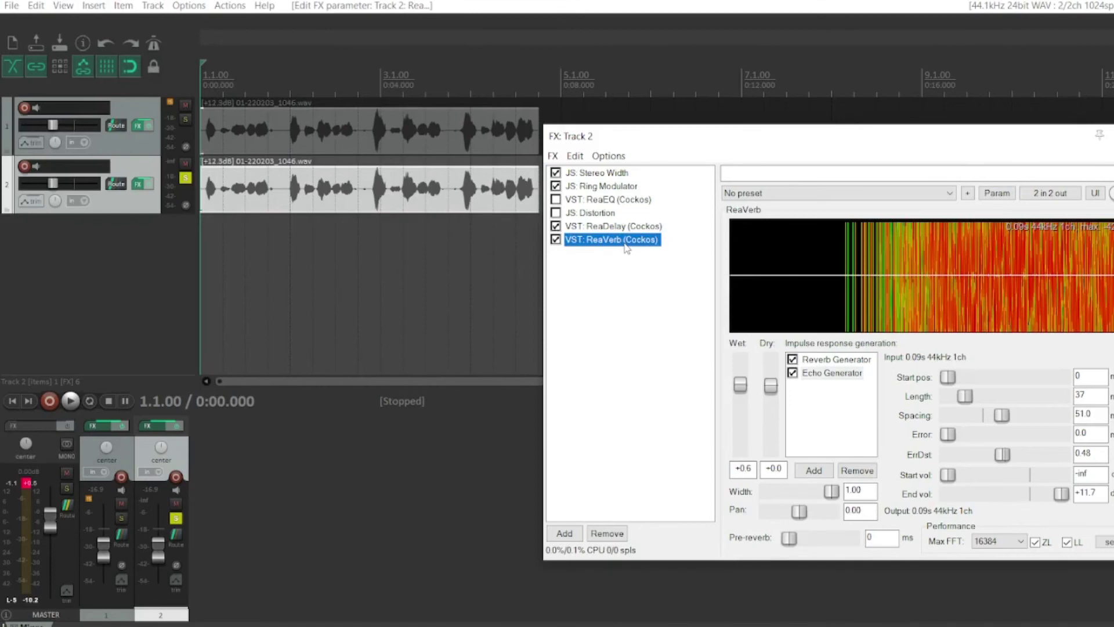
- Turn off ReaVerb's Reverb Generator; set echo start volume -21.3 dB and end volume 3.8 dB
click(793, 360)
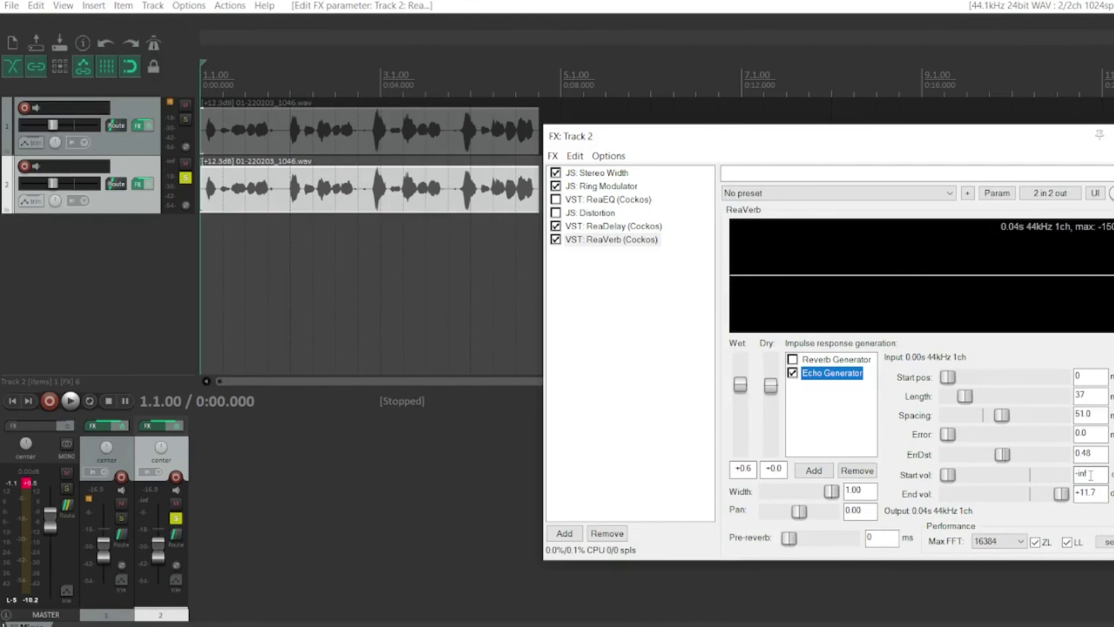
click(1090, 474)
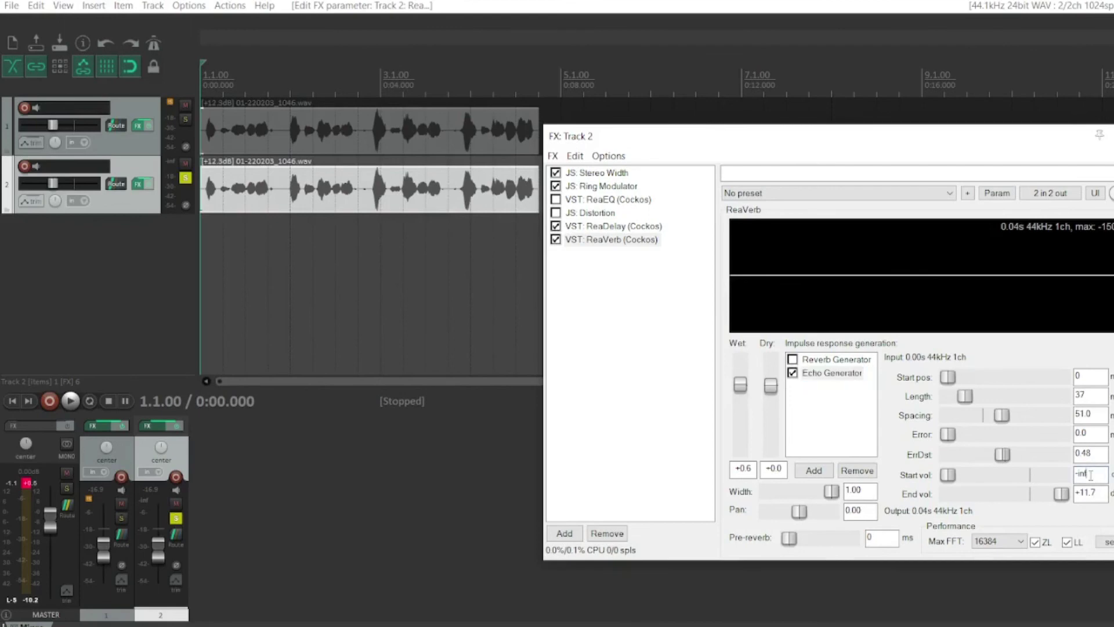
text(-21)
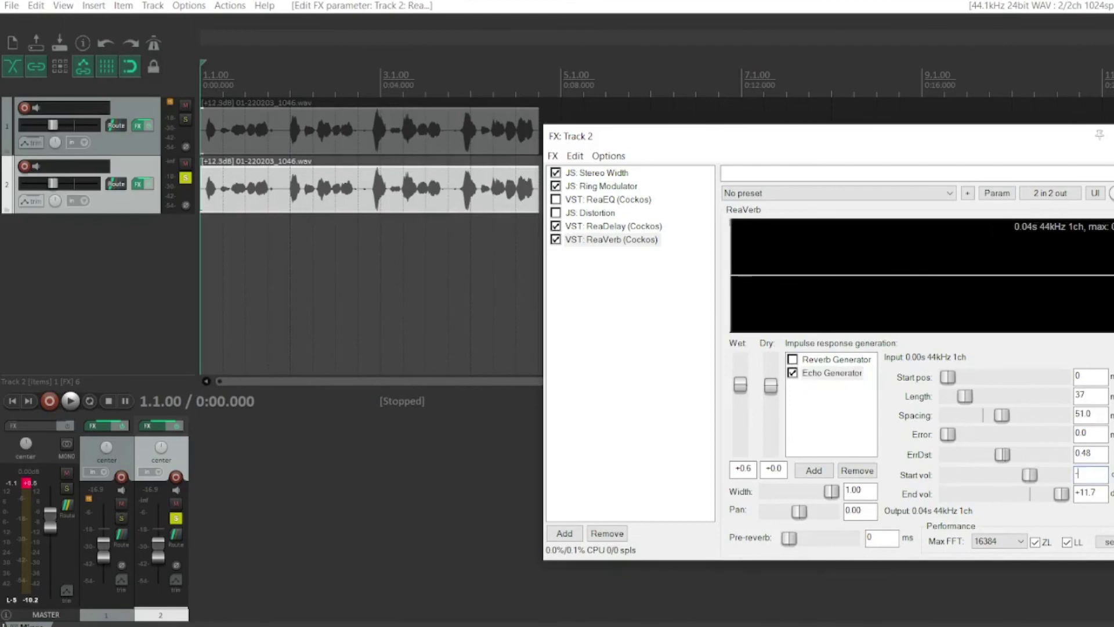
key(Return)
text(.3)
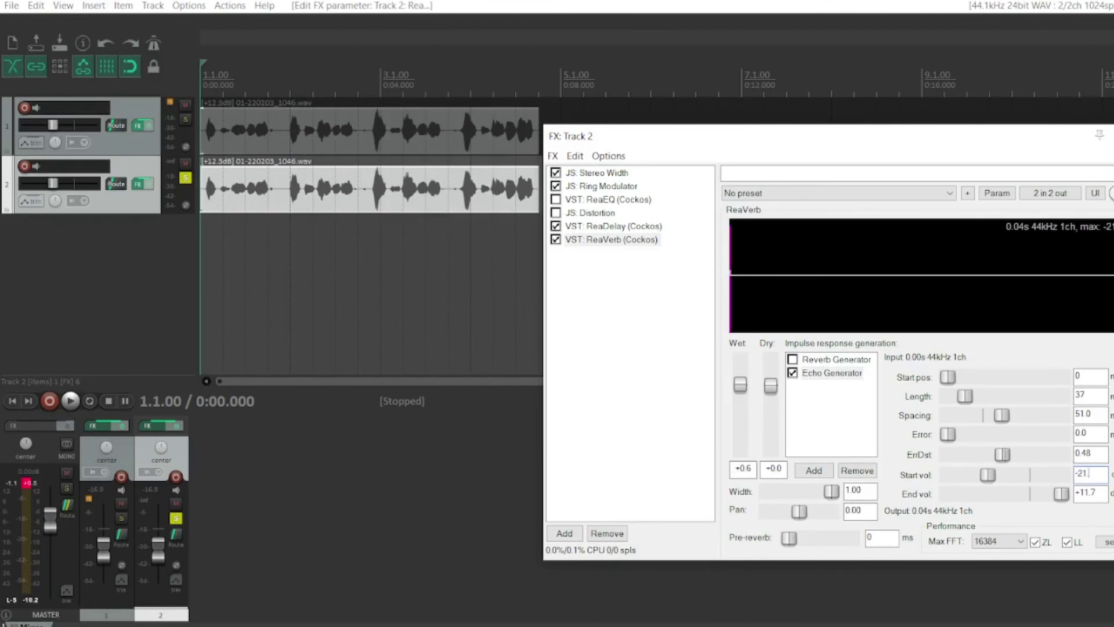
key(Return)
double_click(1088, 492)
text(3)
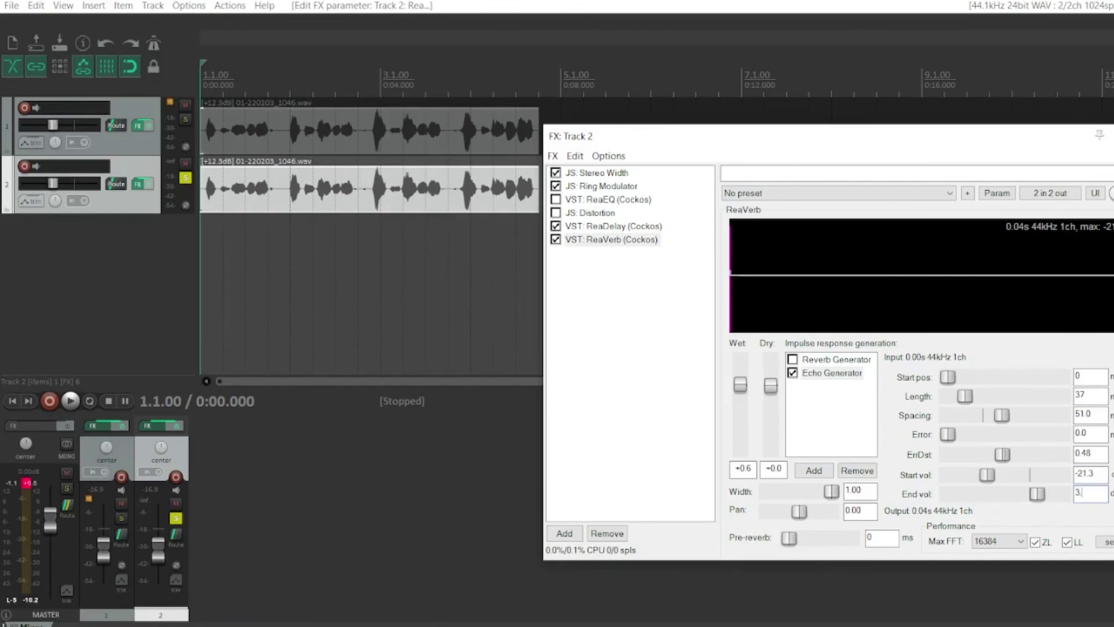
text(.8)
click(654, 345)
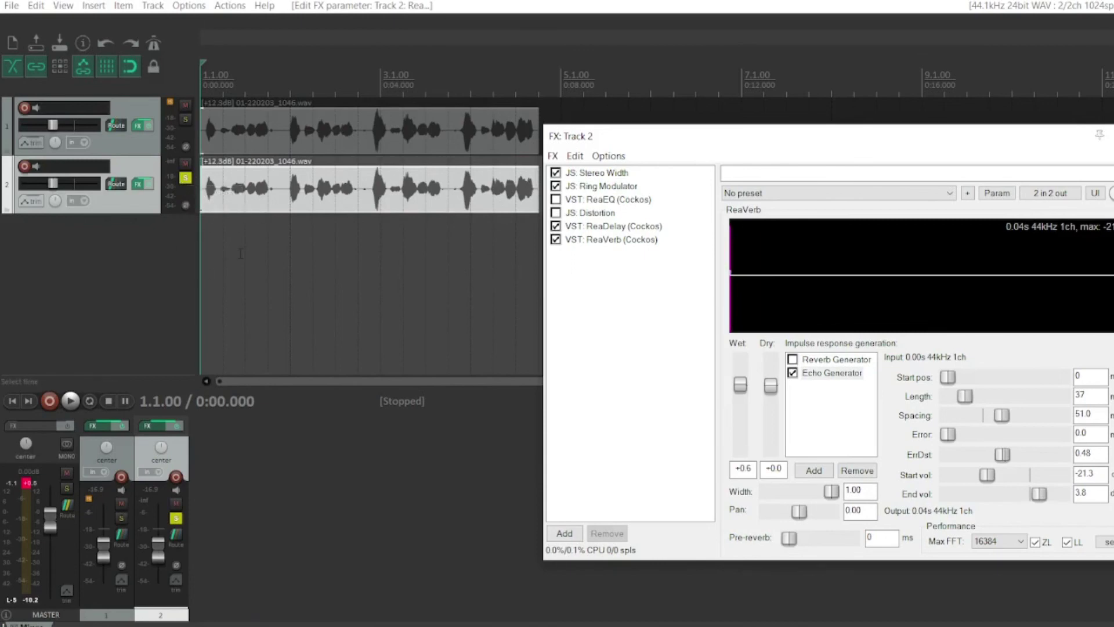
key(space)
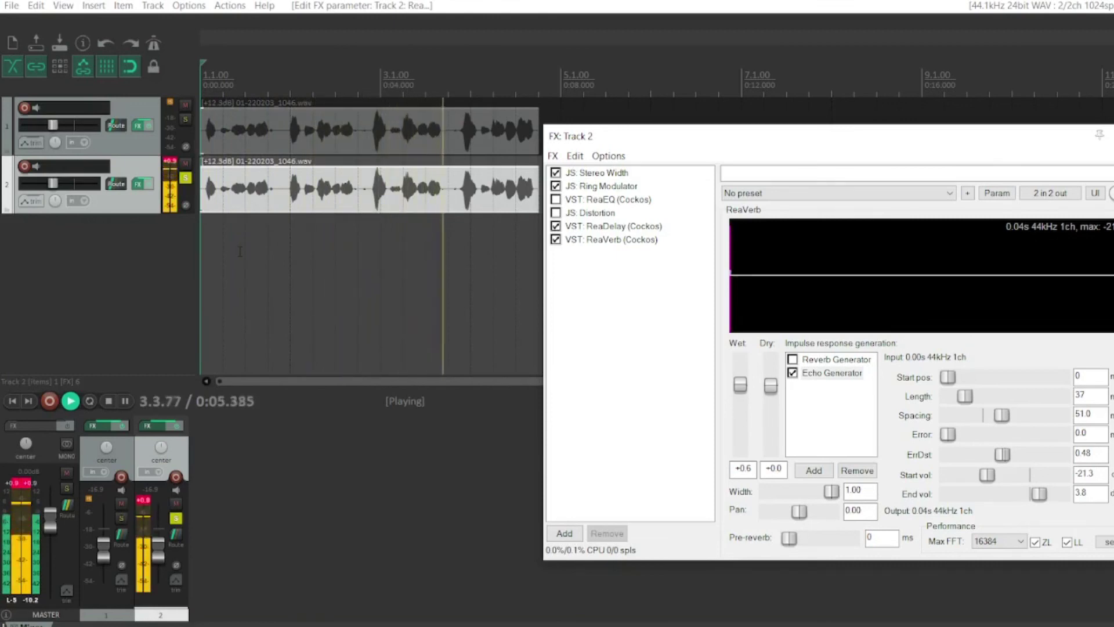
- Stop the preview playback and unsolo Track 2
key(space)
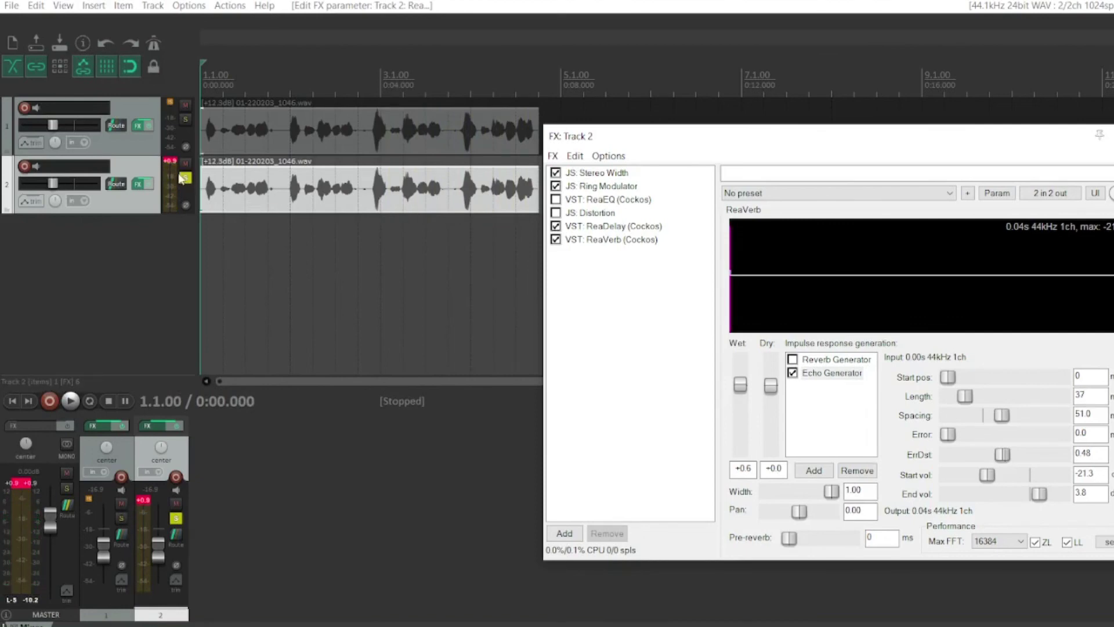
click(184, 178)
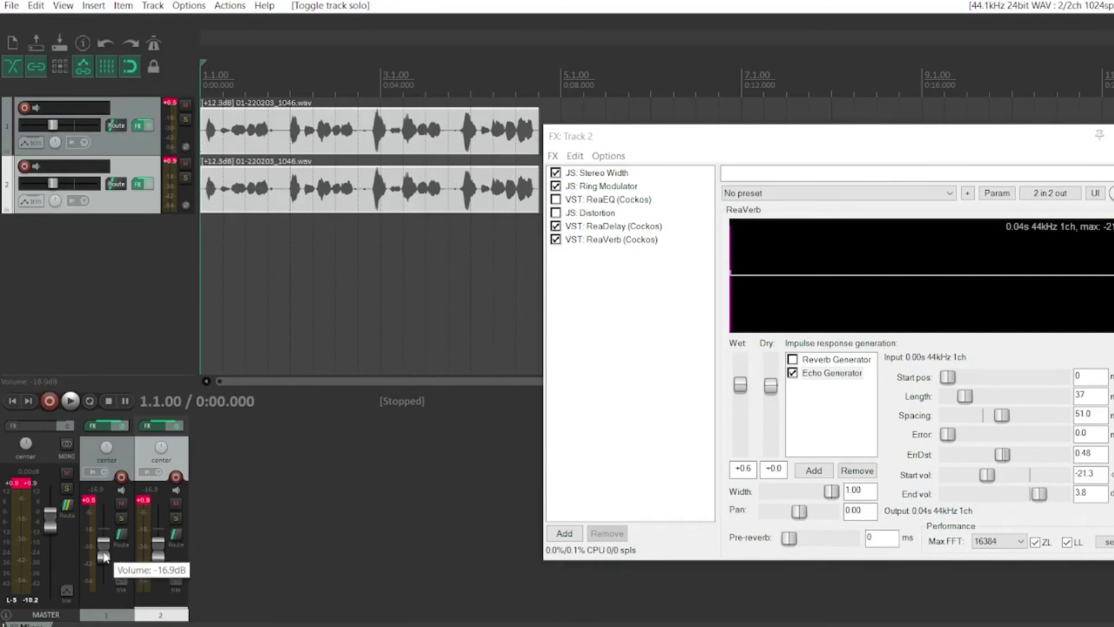
- Raise Track 1's fader, play both tracks to hear the blend, and reposition the FX window
drag(103, 559, 103, 549)
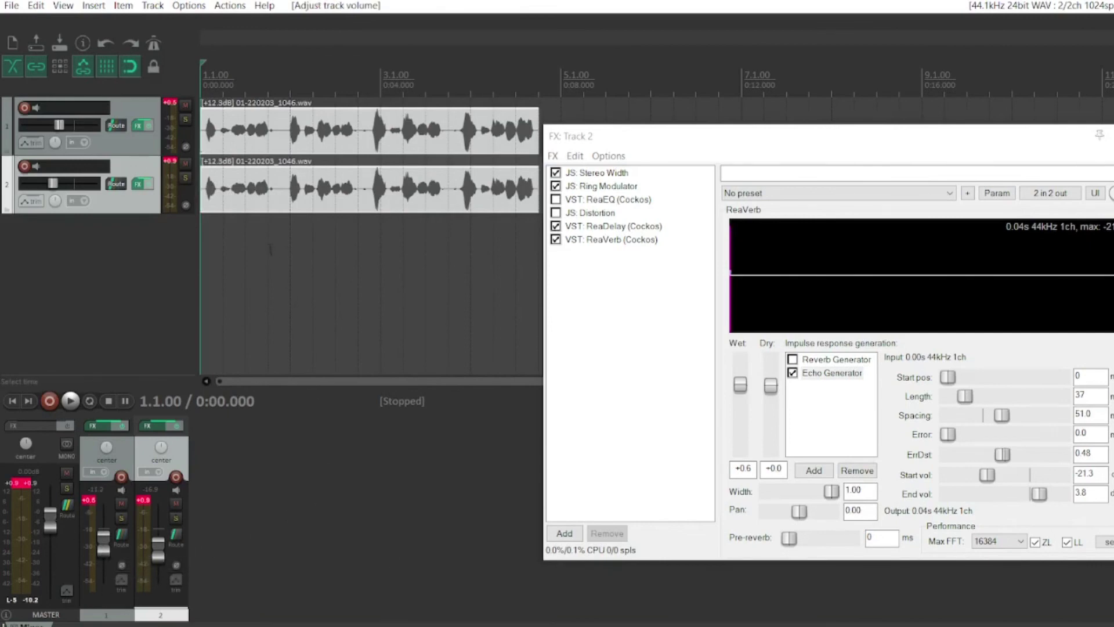
key(space)
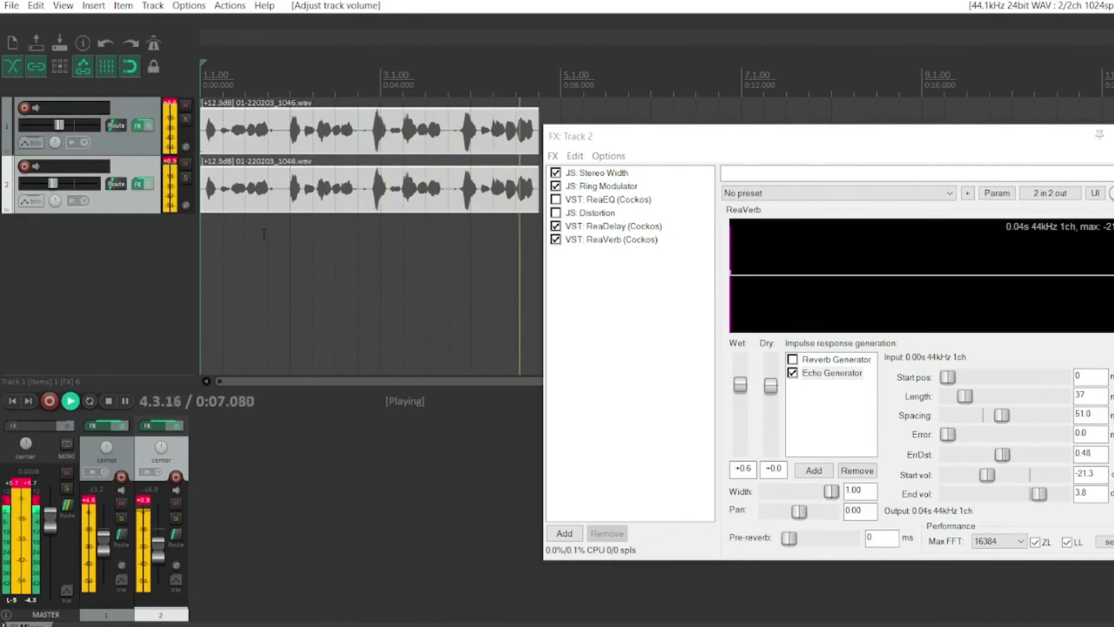
key(space)
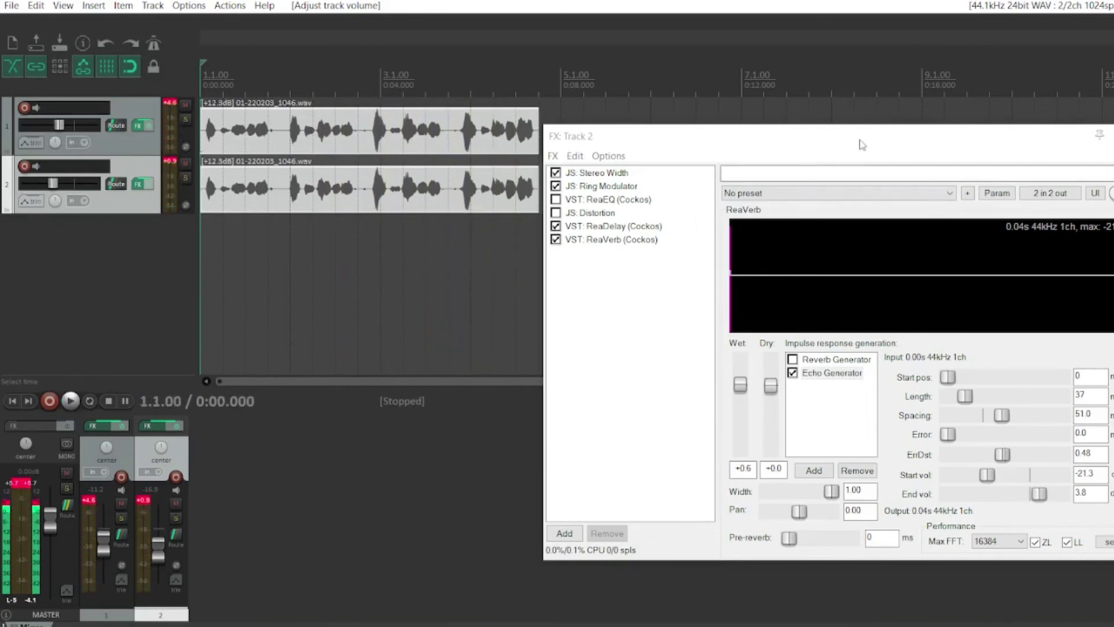
drag(861, 144, 786, 154)
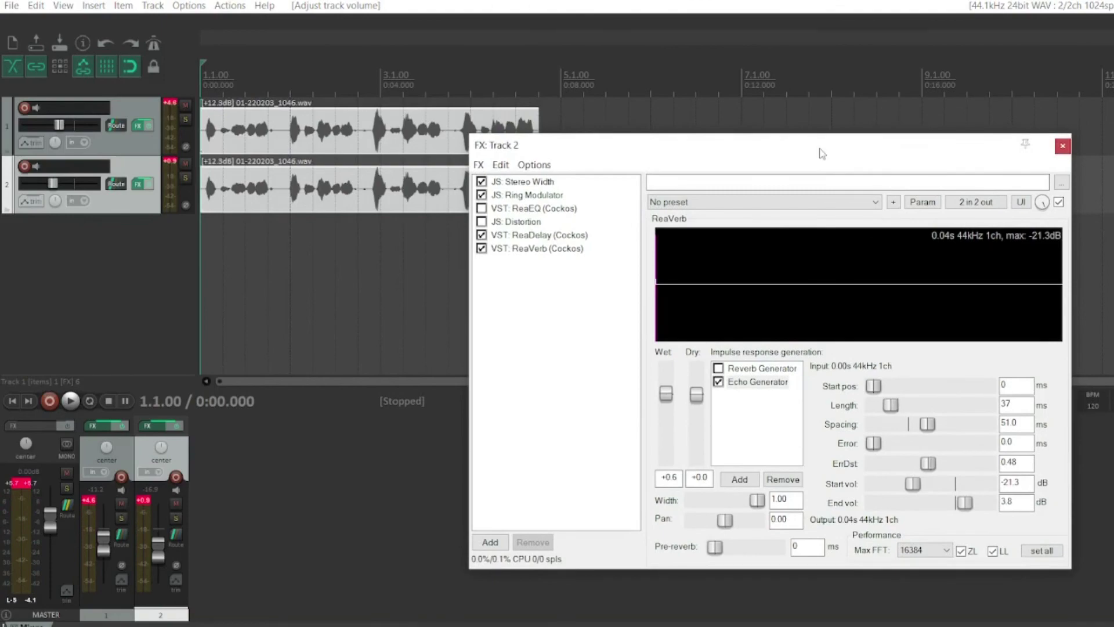
drag(819, 153, 927, 117)
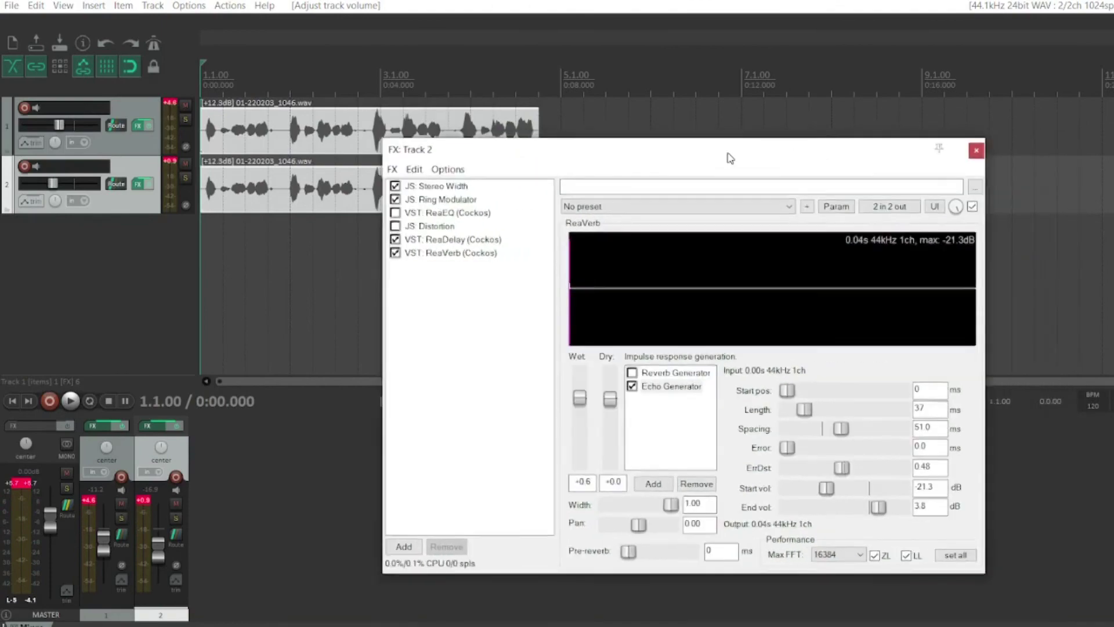